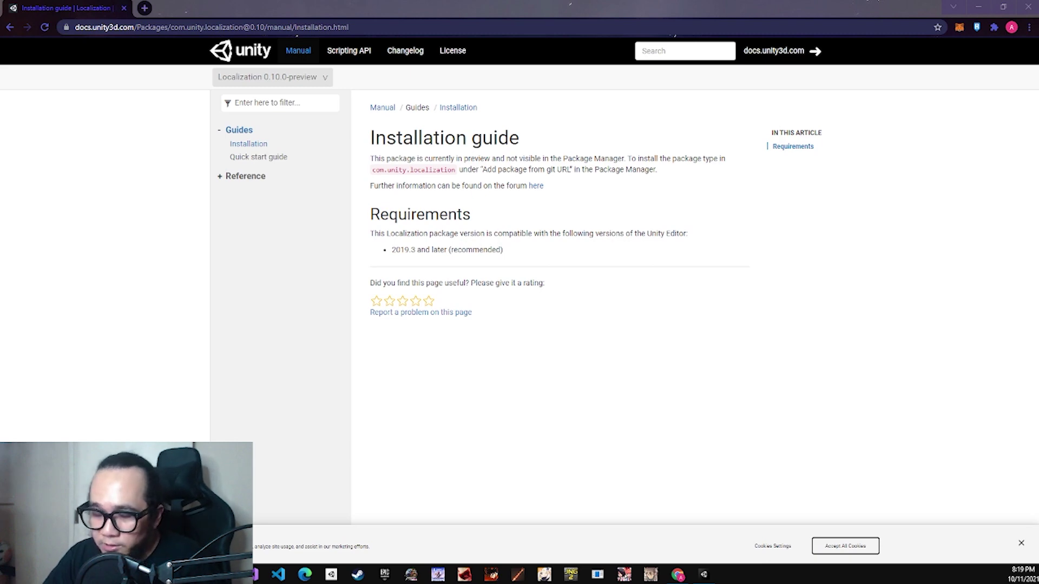
- Copy the package name com.unity.localization from the Installation guide in Chrome and return to the Unity editor
key("alt+Tab")
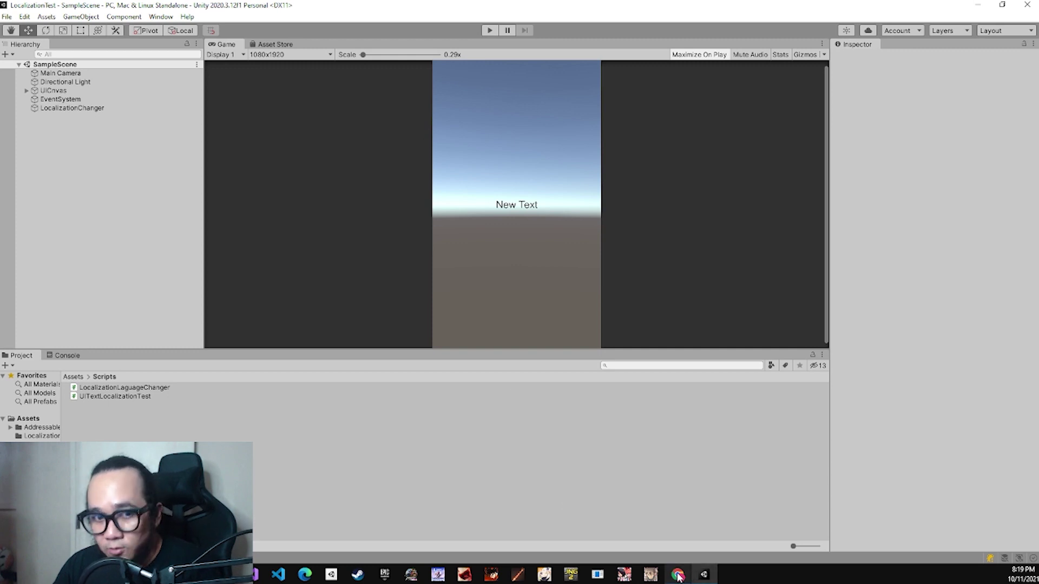
mouse_move(678, 575)
left_click(673, 536)
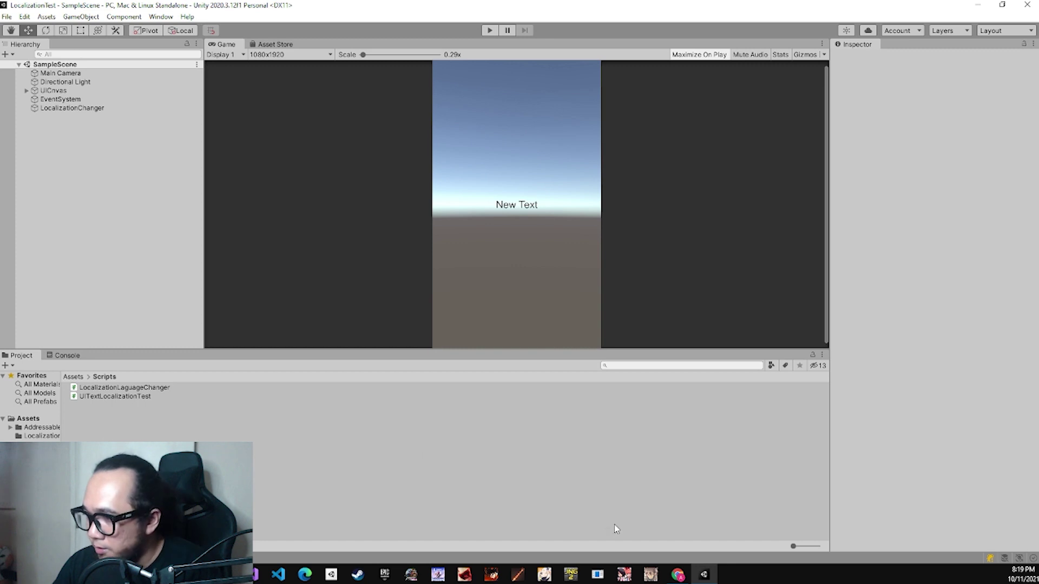
left_click(678, 576)
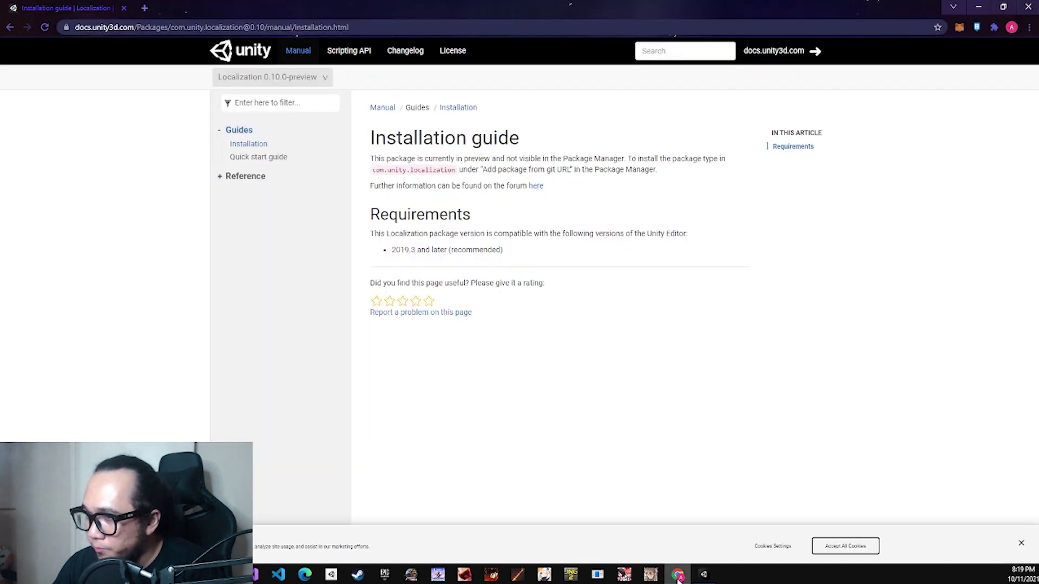
left_click_drag(372, 169, 454, 171)
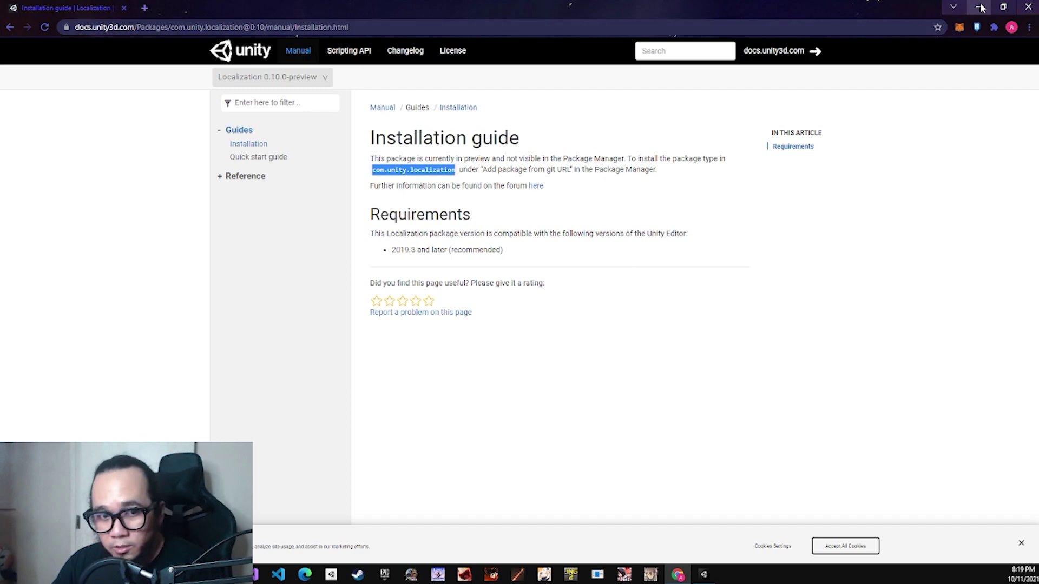
left_click(980, 8)
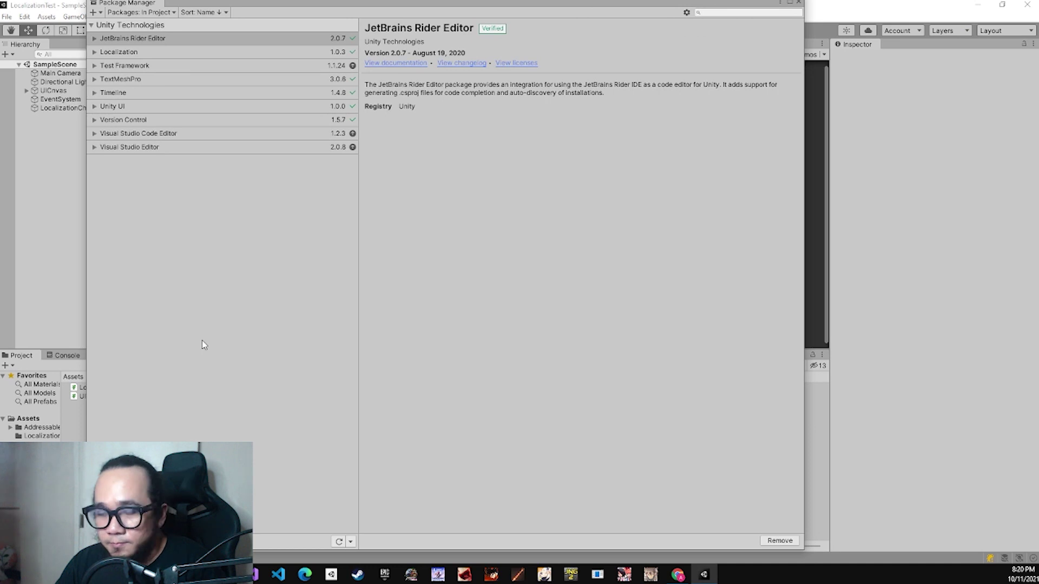
- List the Unity Registry packages and add the package com.unity.localization from a git URL
left_click(143, 14)
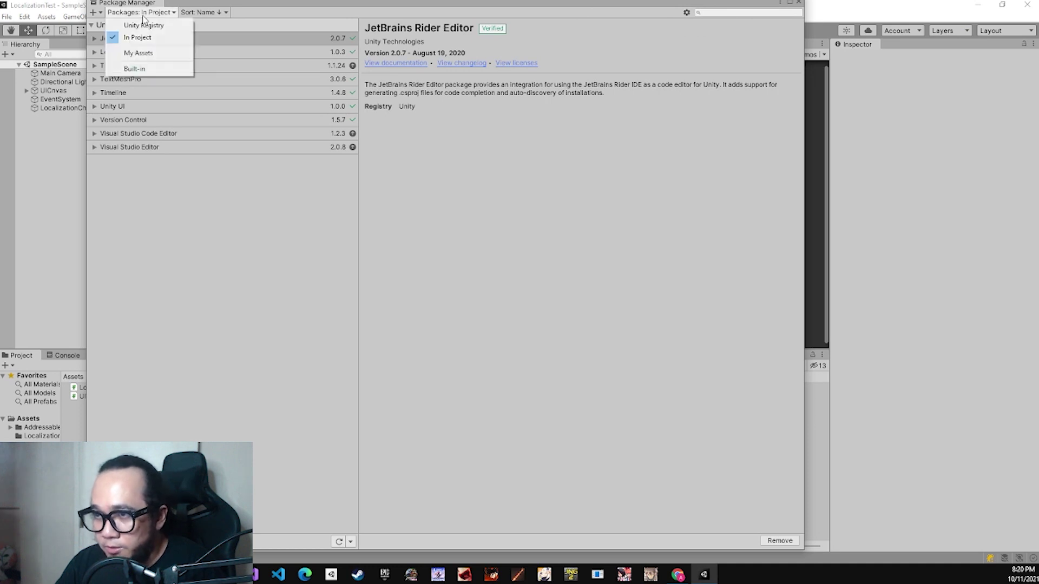
left_click(143, 25)
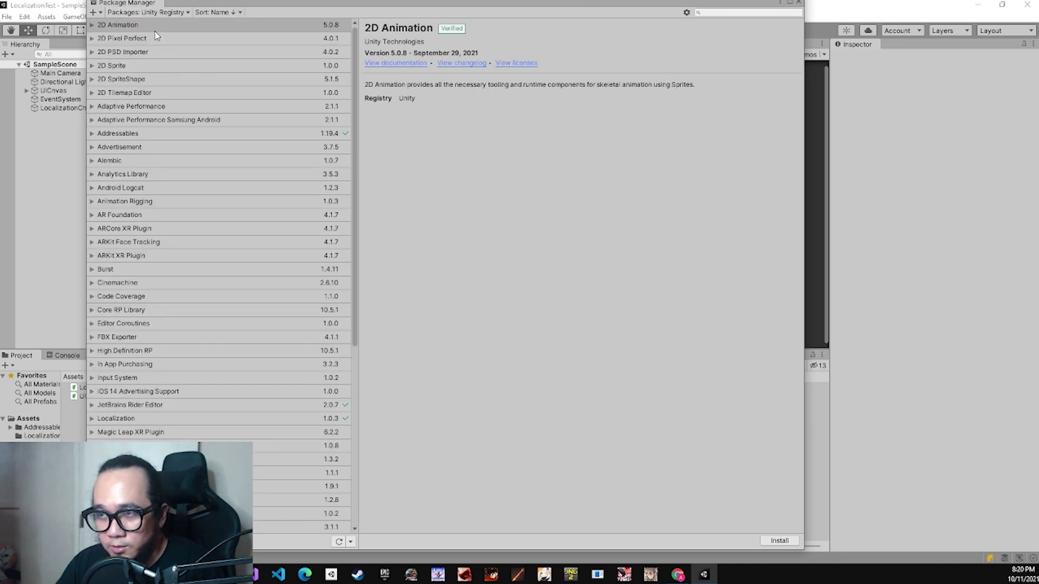
left_click(95, 12)
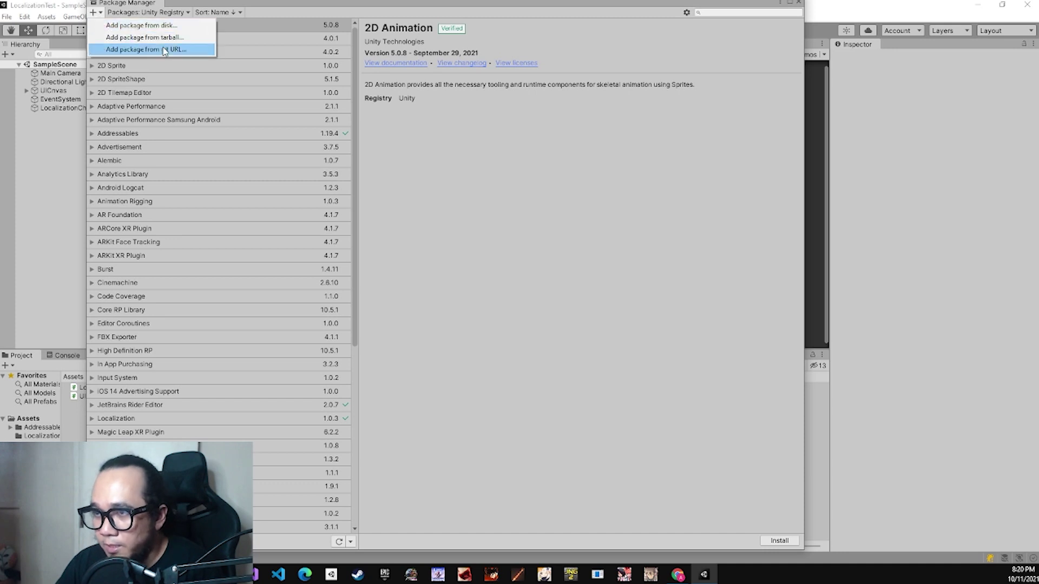
left_click(146, 49)
type("com.unity.localization")
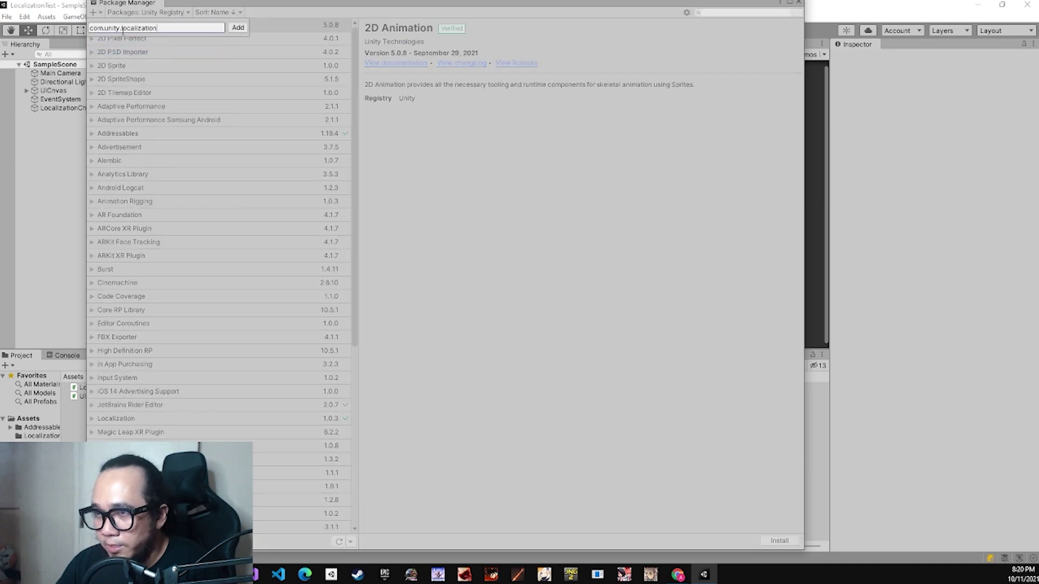
left_click(238, 28)
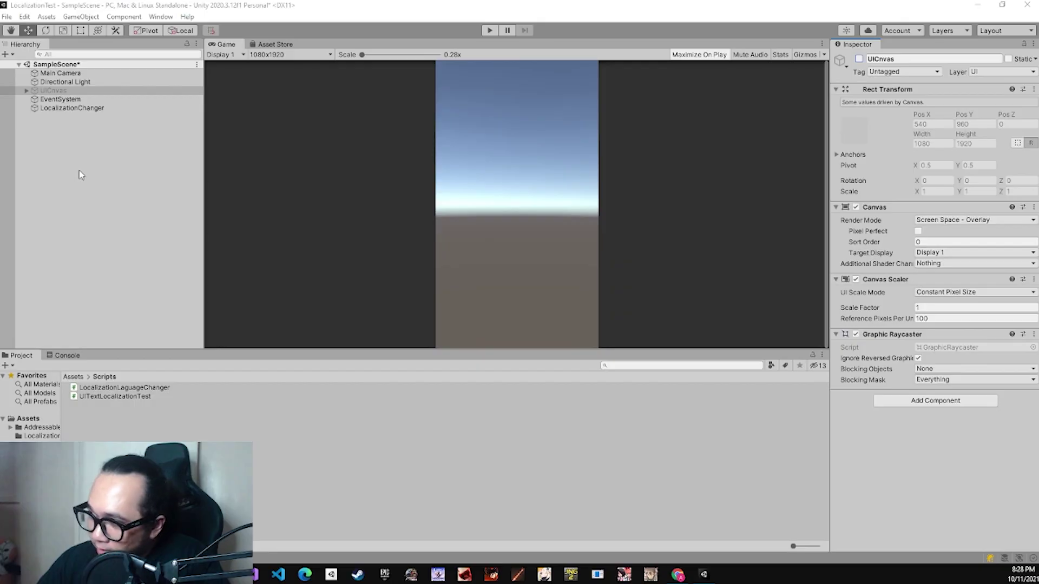
- Create a new UI Canvas at the root of SampleScene, keeping its default name
left_click(81, 174)
right_click(80, 174)
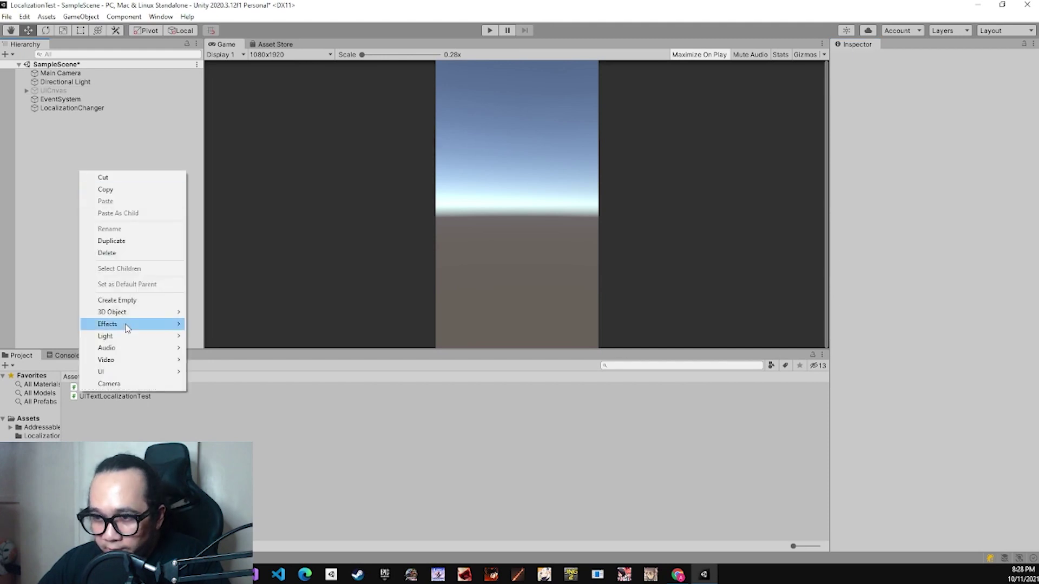
mouse_move(122, 372)
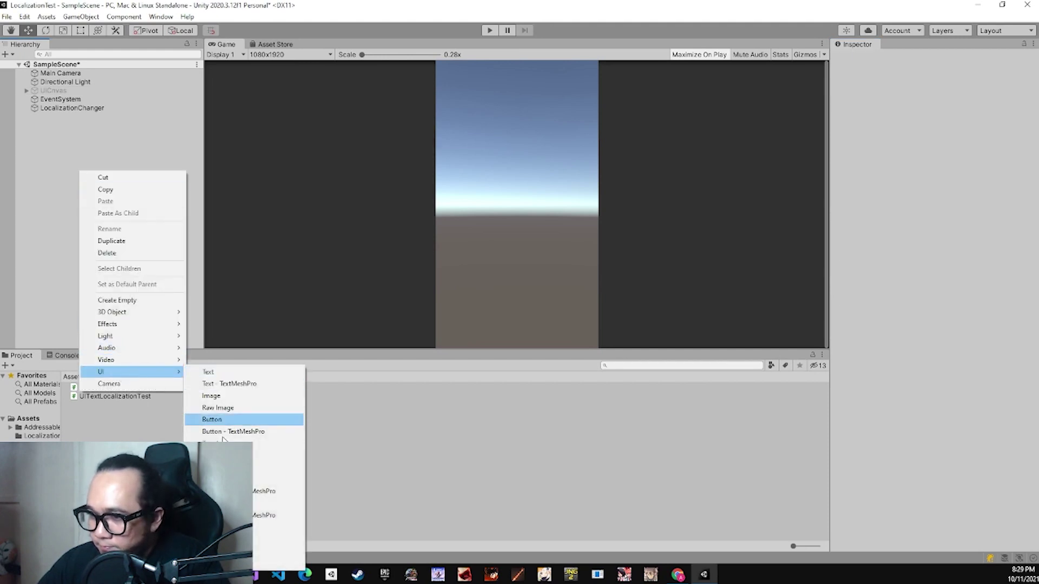
left_click(271, 527)
key("Return")
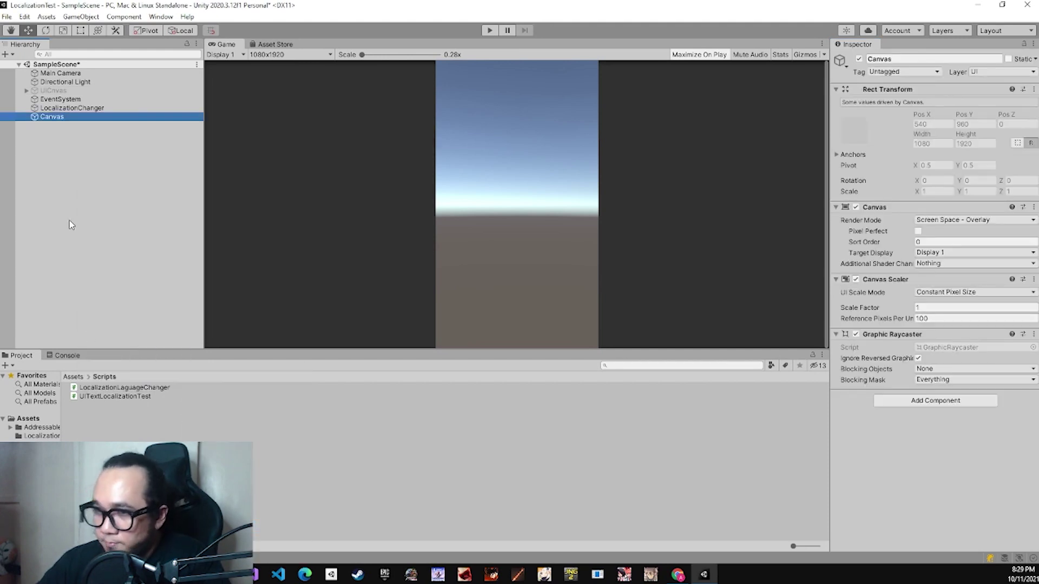
- Add a UI Text object as a child of the new Canvas
right_click(56, 121)
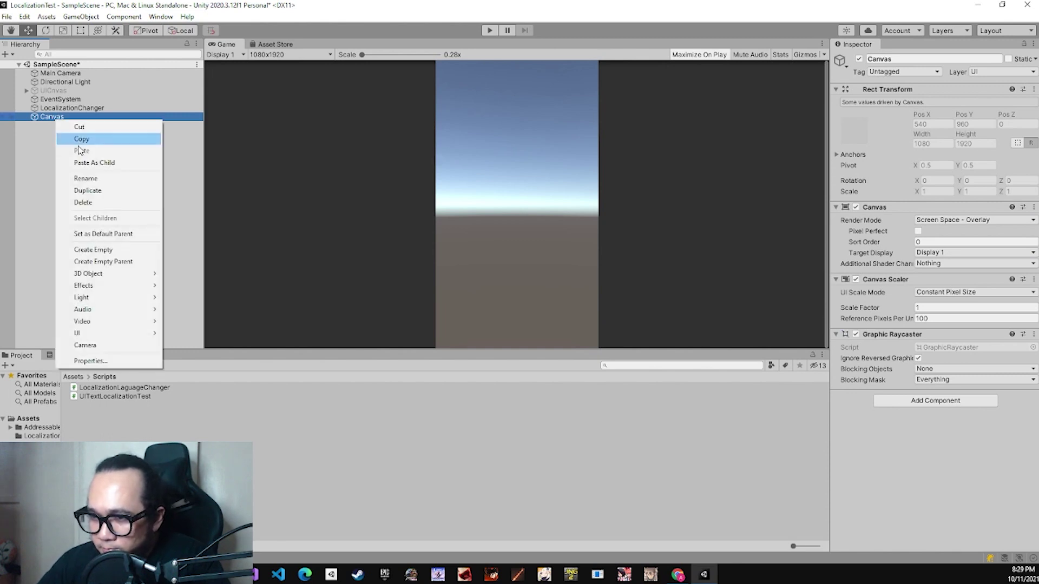
mouse_move(99, 337)
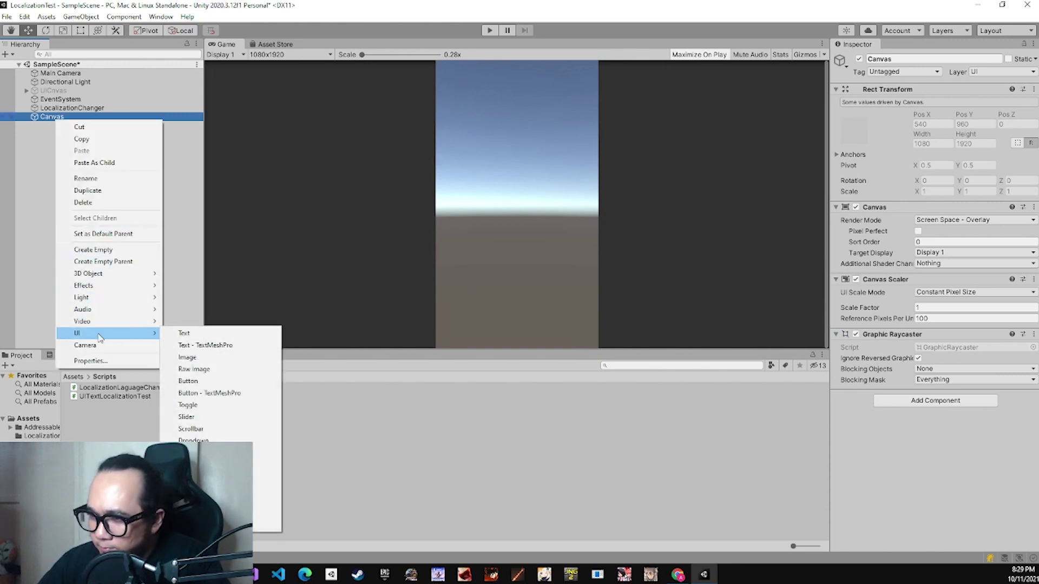
left_click(179, 336)
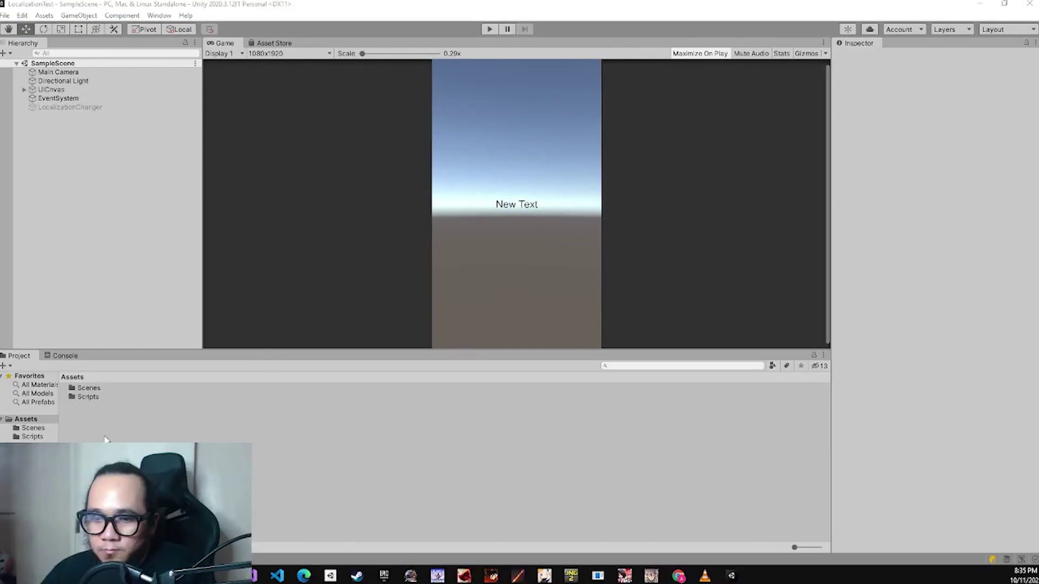
- View the Localization Scene Controls window and close it
left_click(136, 17)
mouse_move(159, 15)
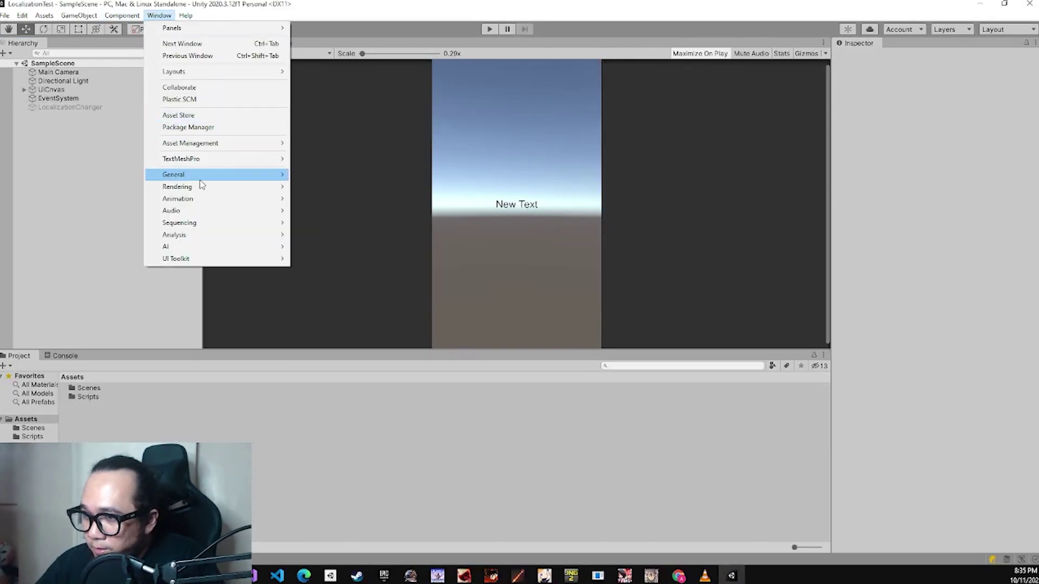
mouse_move(205, 144)
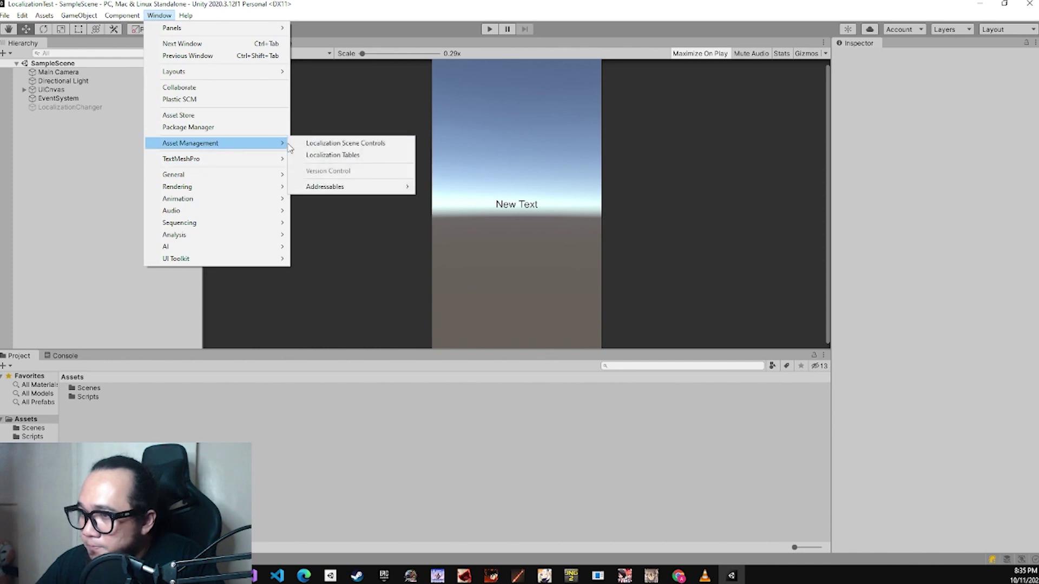
left_click(331, 144)
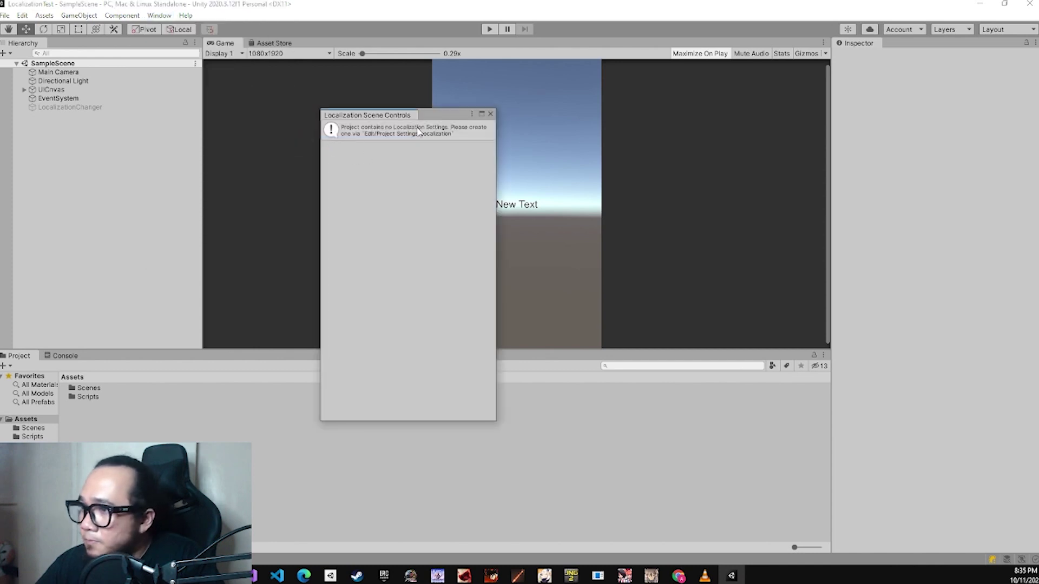
left_click(490, 114)
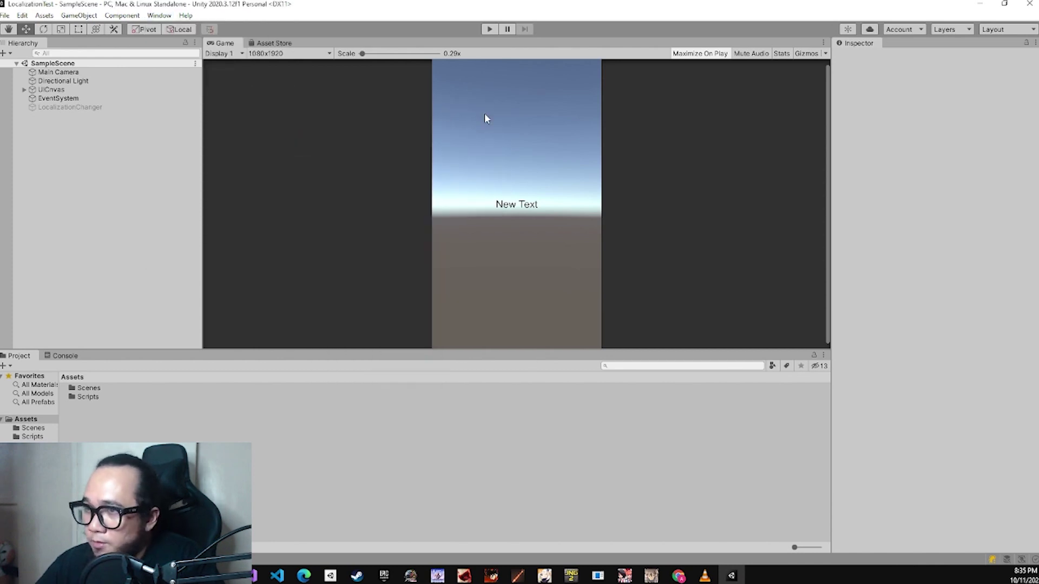
- Open the Localization Tables window and start creating the project's localization settings
left_click(159, 15)
mouse_move(240, 144)
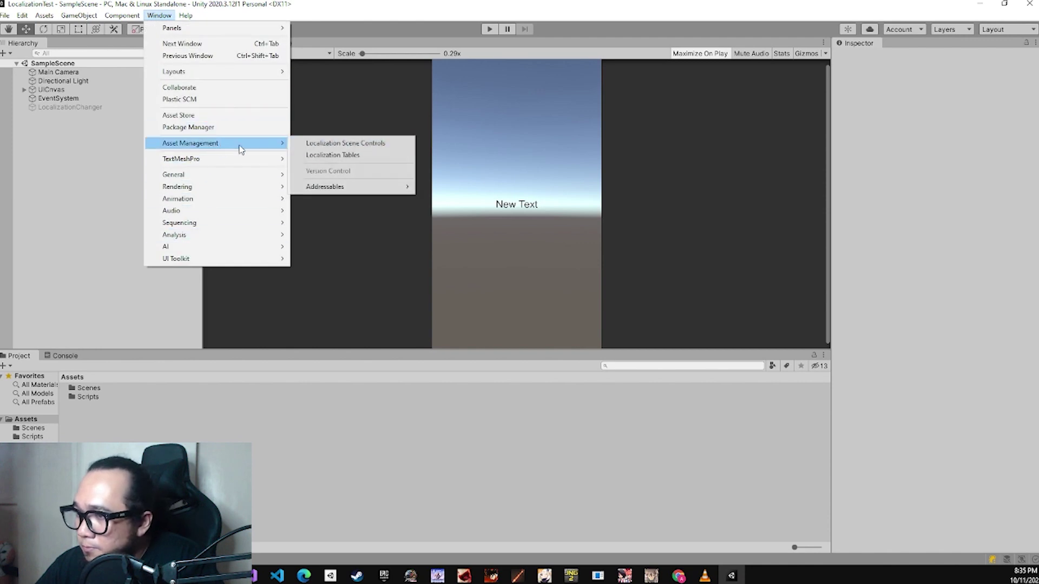
left_click(330, 156)
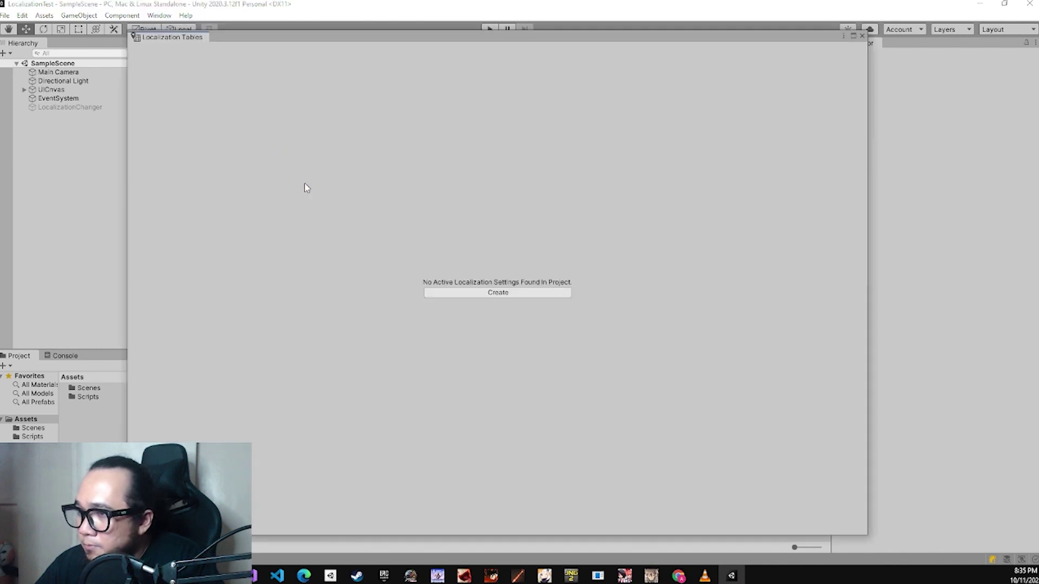
left_click(468, 293)
- Create a folder named Localization inside Assets and save Localization Settings.asset in it
right_click(127, 184)
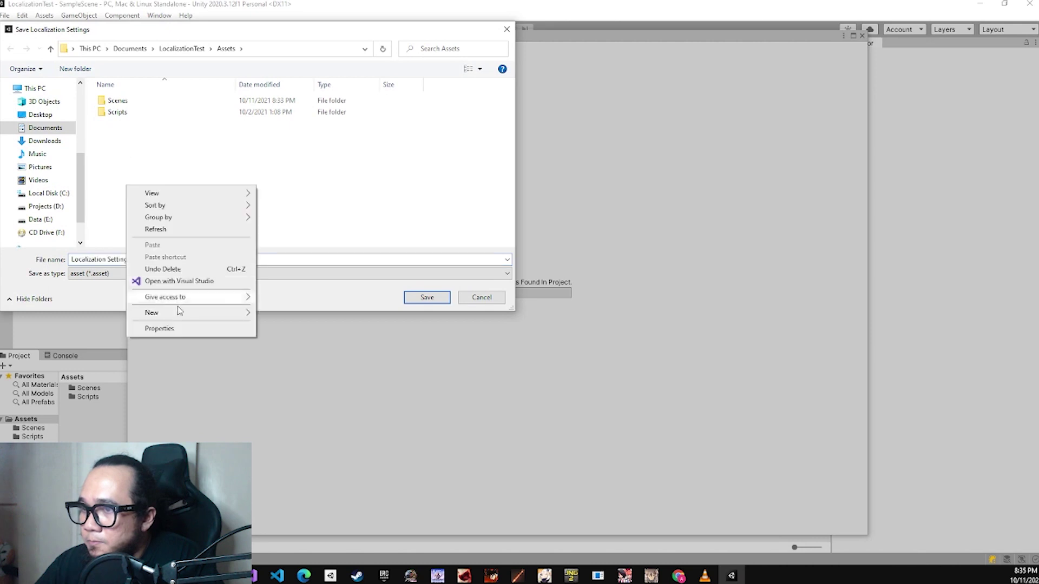
mouse_move(178, 314)
left_click(281, 314)
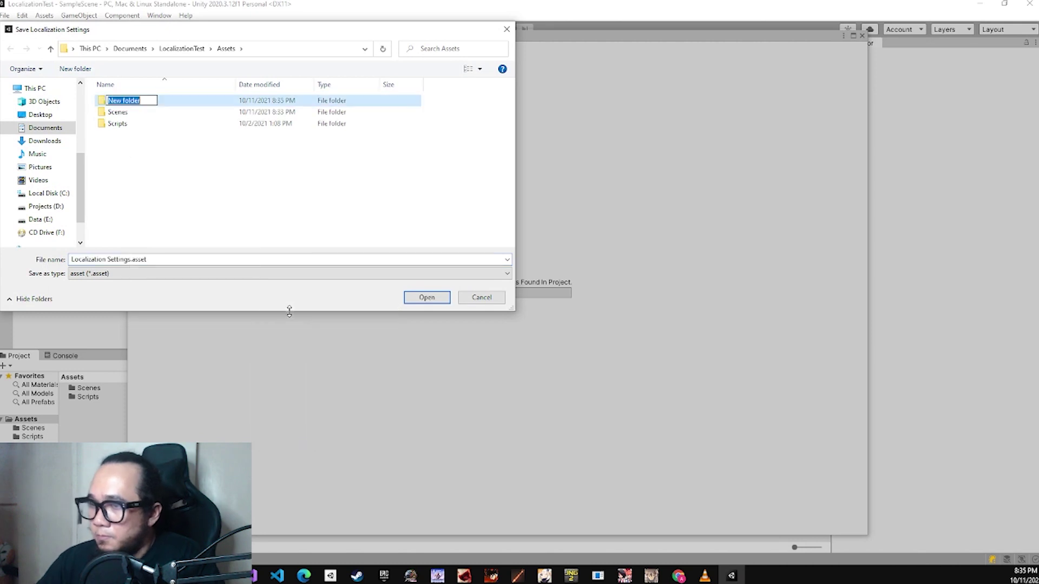
type("Localization")
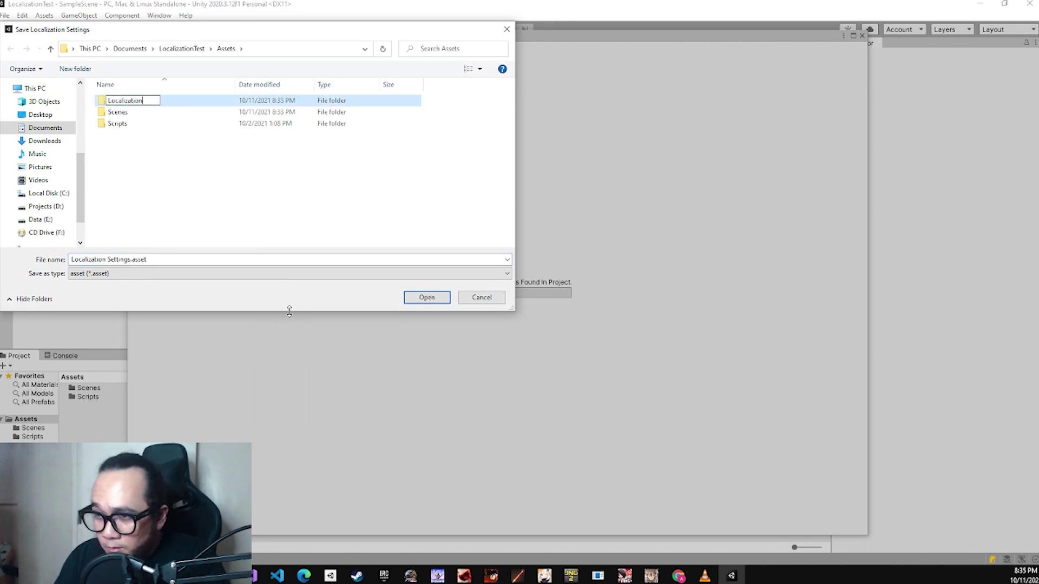
key("Return")
key("Return")
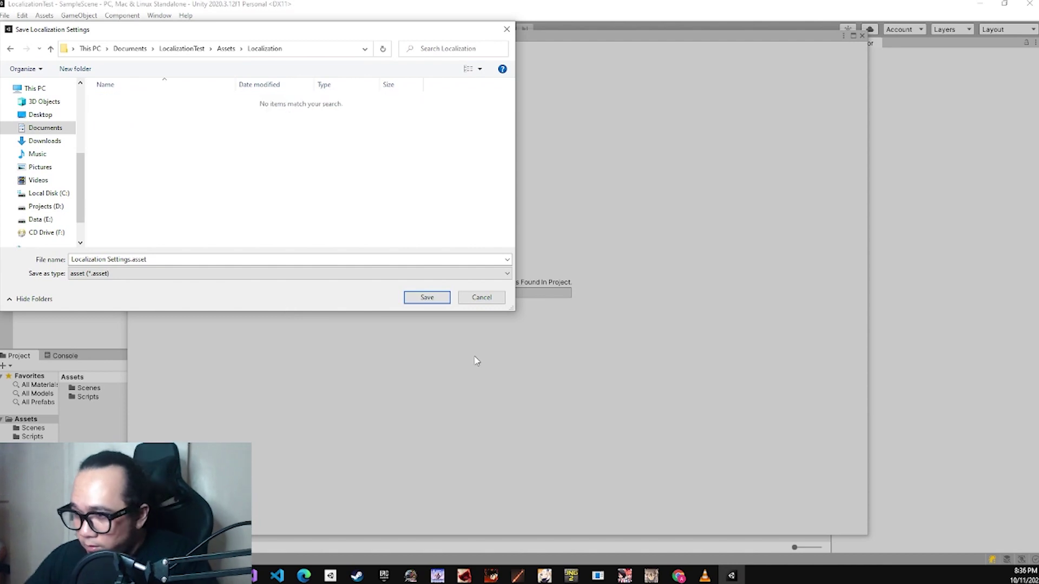
left_click(430, 299)
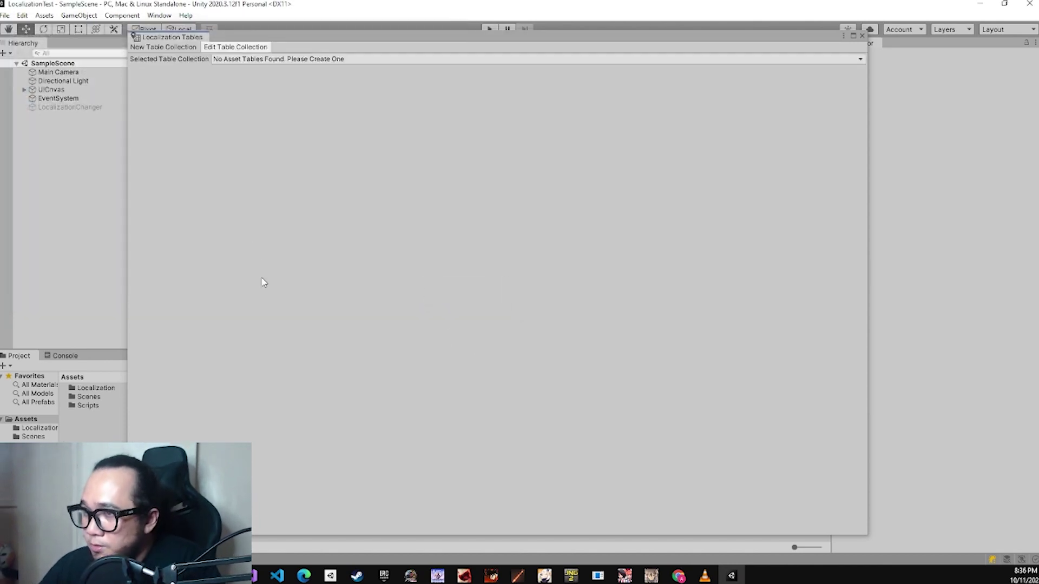
- Begin a new table collection of type String Table Collection and name it UItexts
left_click(162, 48)
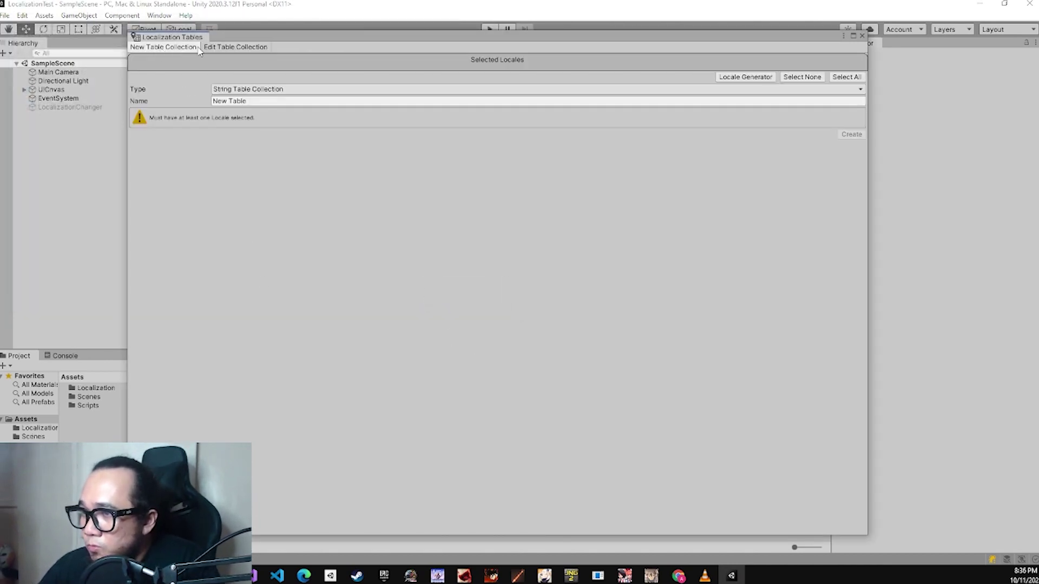
left_click(217, 47)
left_click(162, 47)
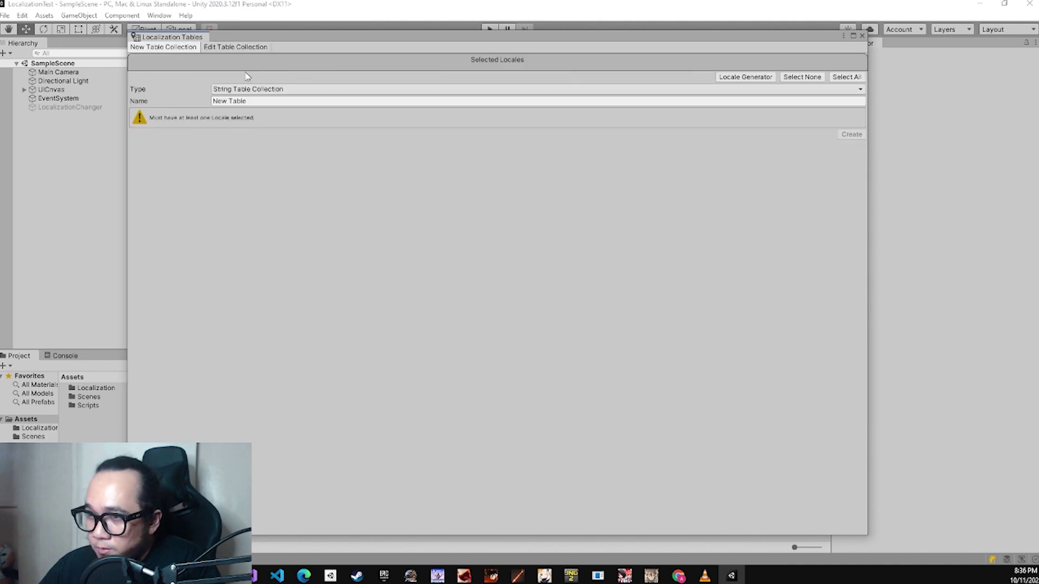
left_click(285, 101)
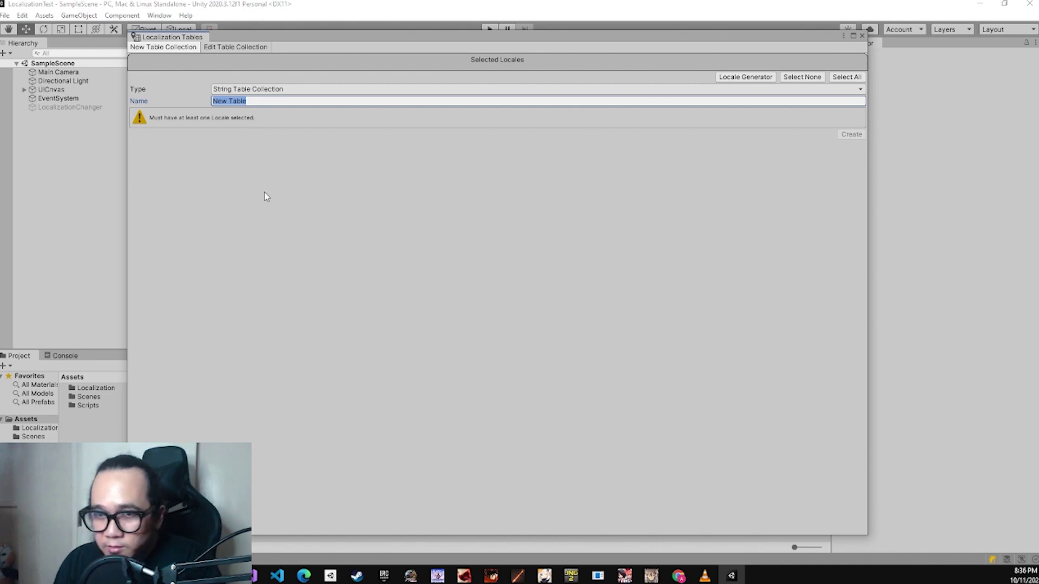
type("UItexts")
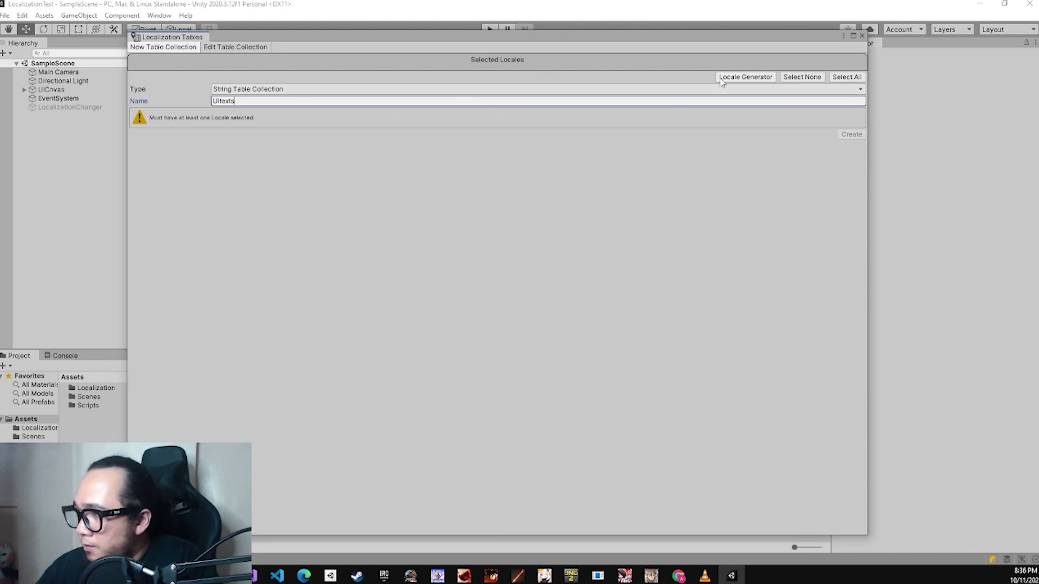
- Select English (en) and Filipino (Philippines) (fil-PH) in the Locale Generator, searching for "Filip" to find the second locale
left_click(741, 78)
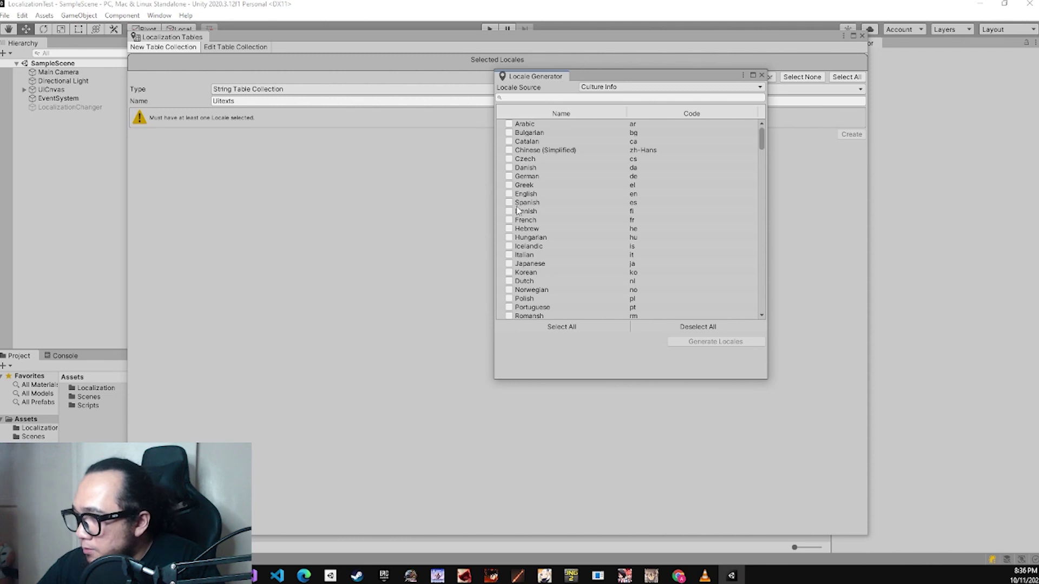
scroll(516, 179, "down", 2)
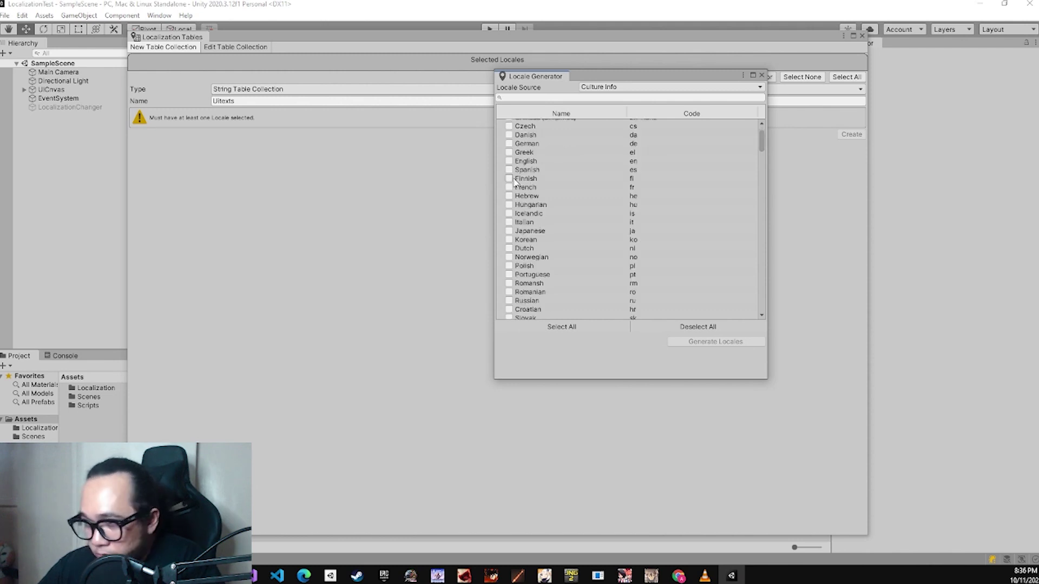
left_click(508, 160)
scroll(731, 192, "down", 2)
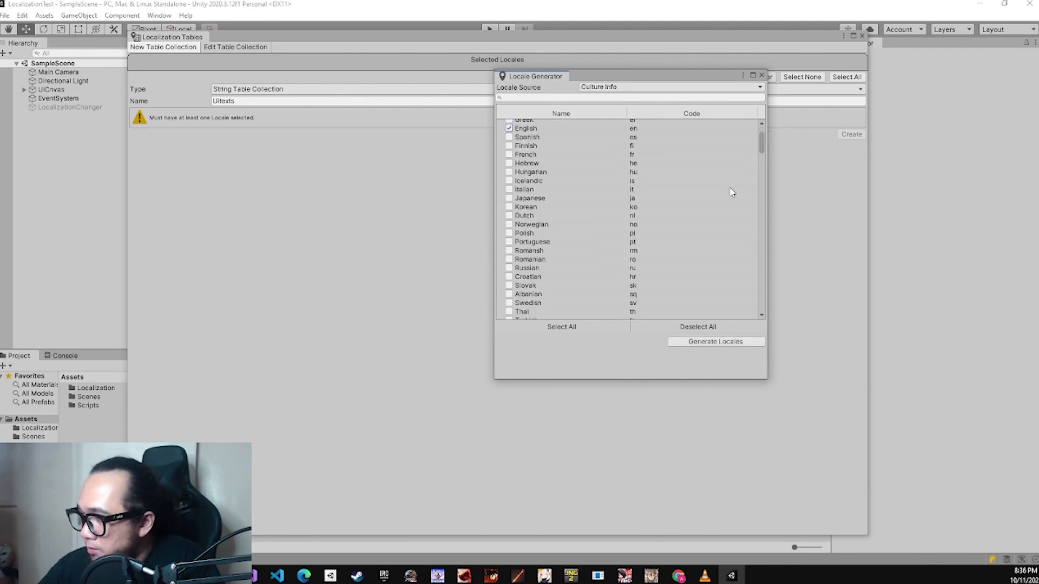
left_click_drag(760, 144, 756, 327)
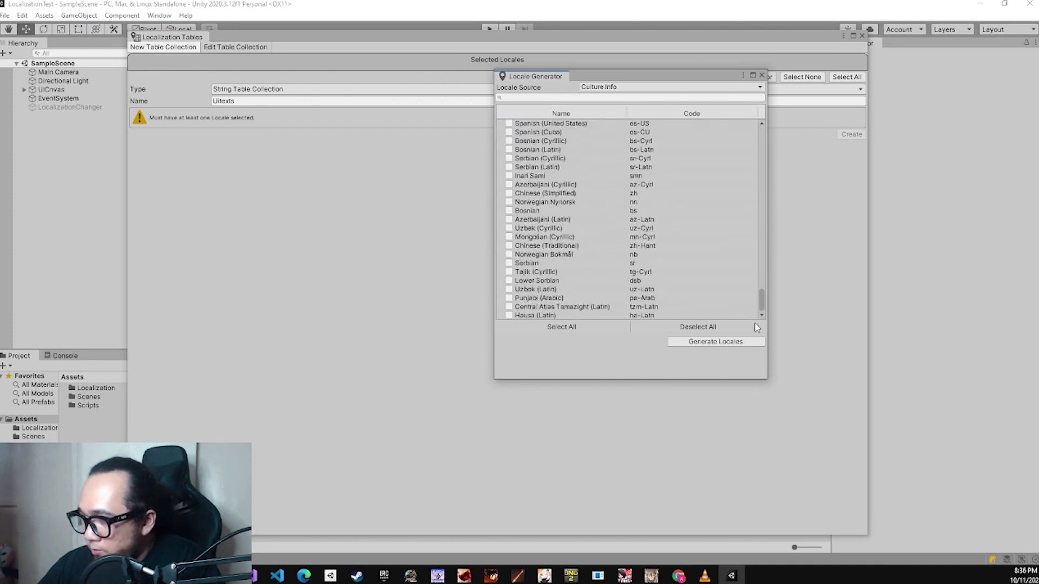
left_click(605, 98)
type("Filip")
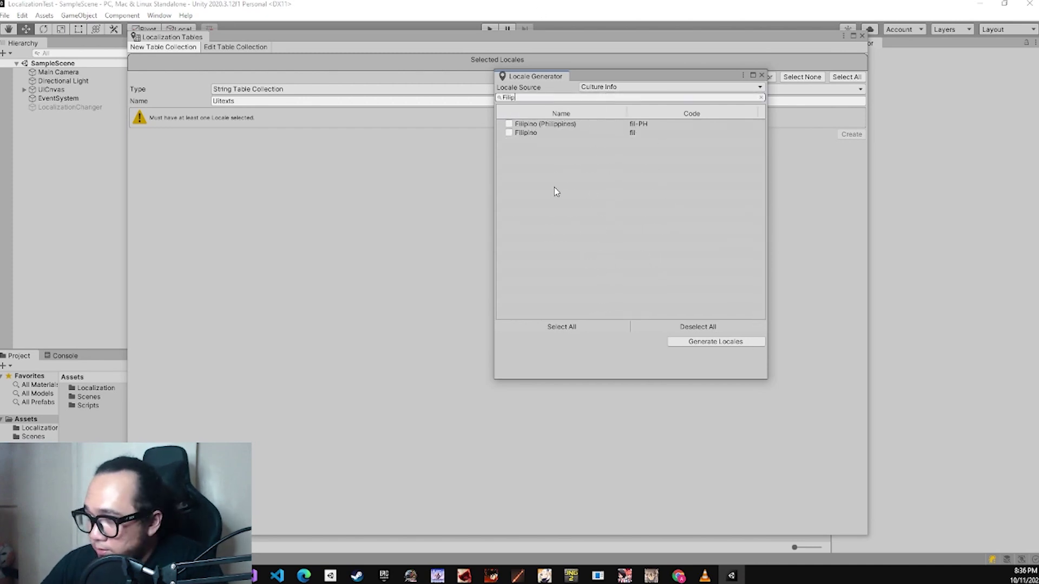
left_click(509, 124)
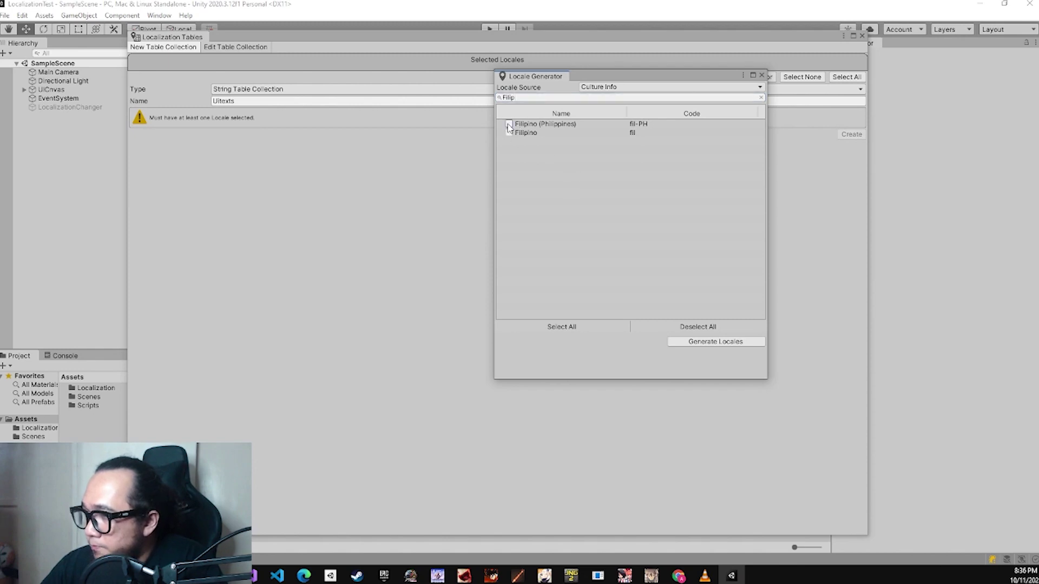
- Generate the selected locales and save them in the Localization folder inside Assets
left_click(711, 343)
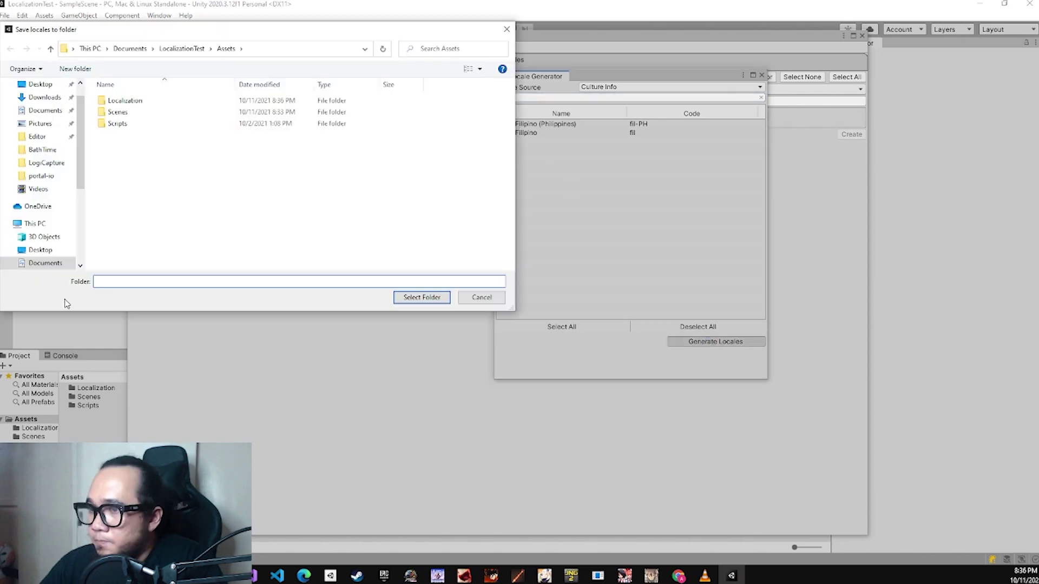
double_click(130, 103)
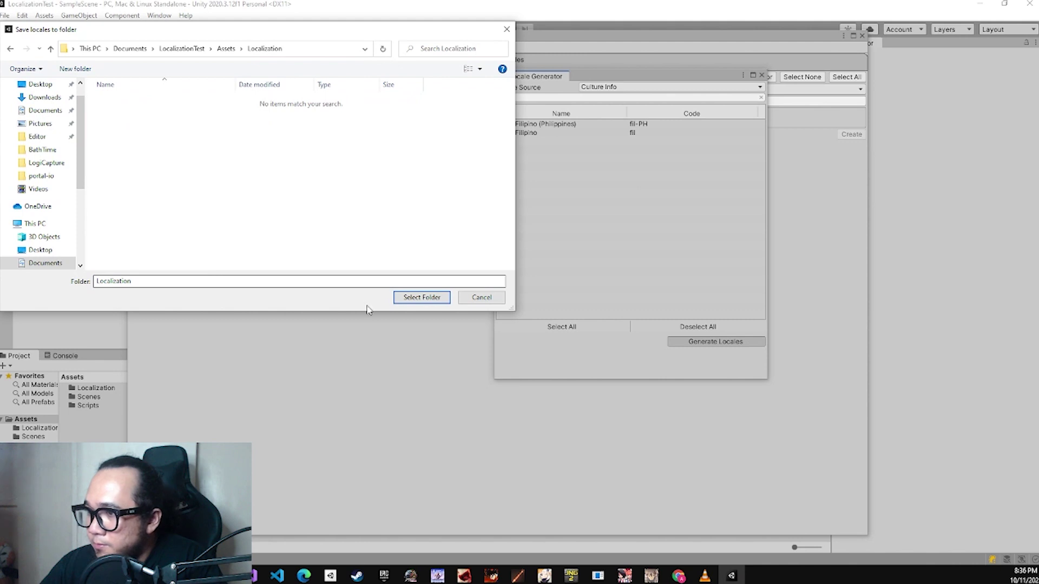
key("Return")
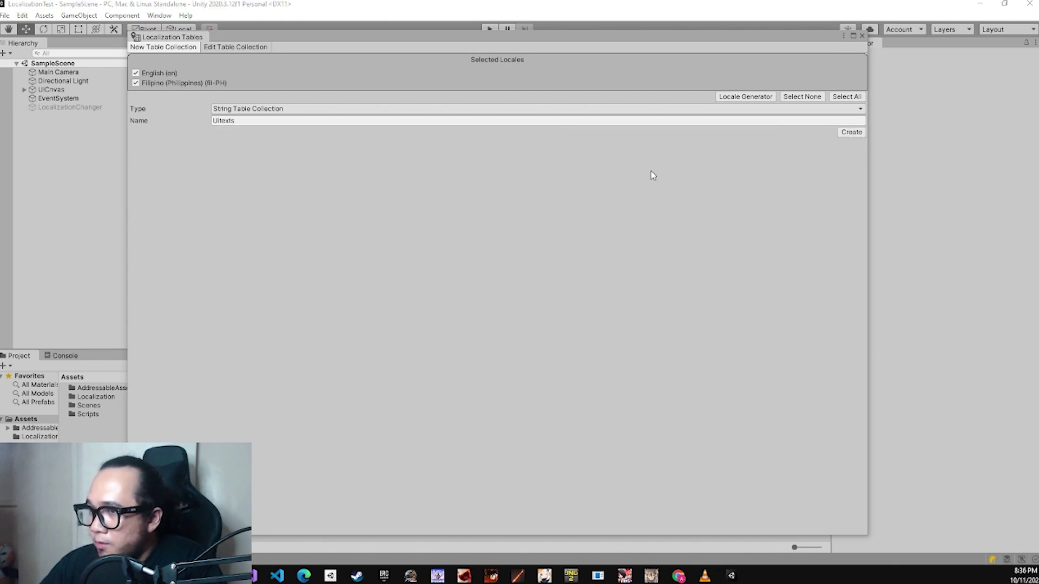
- Create the UItexts string table collection in the Localization folder inside Assets
left_click(859, 134)
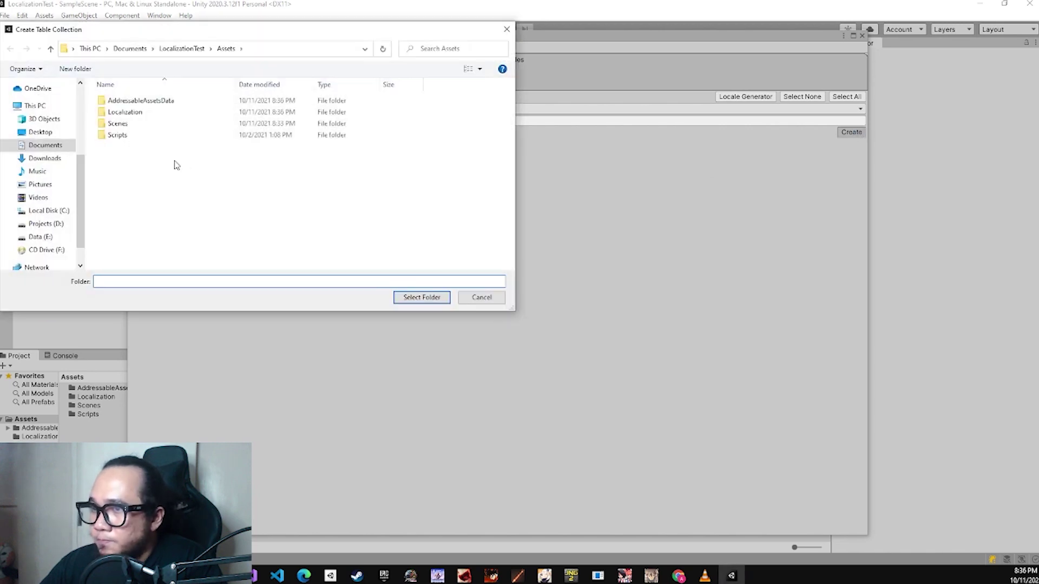
double_click(144, 114)
left_click(417, 300)
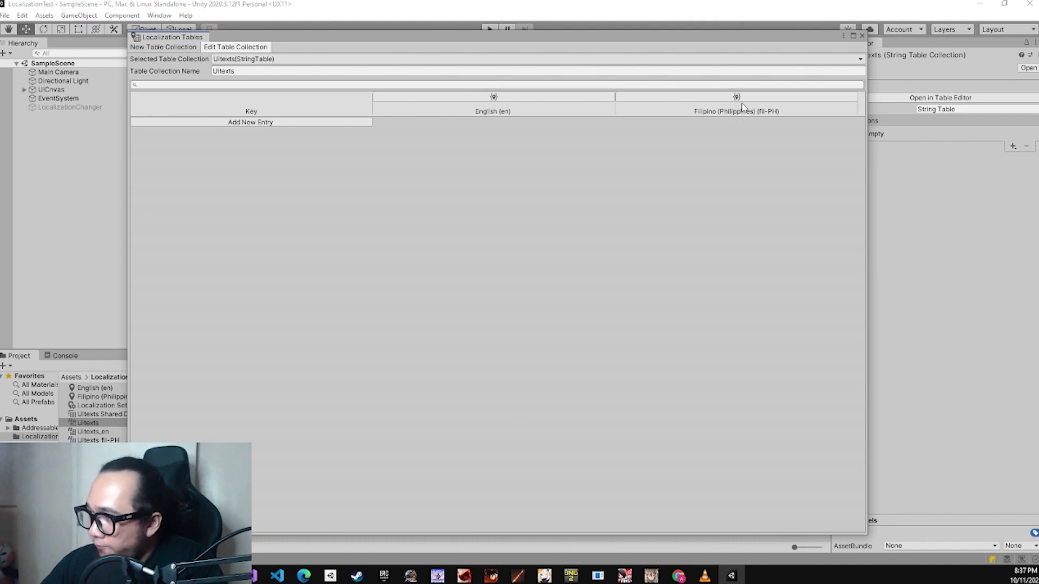
- Add a new entry to the UItexts table with the key Key_Hello
left_click(256, 123)
left_click(222, 141)
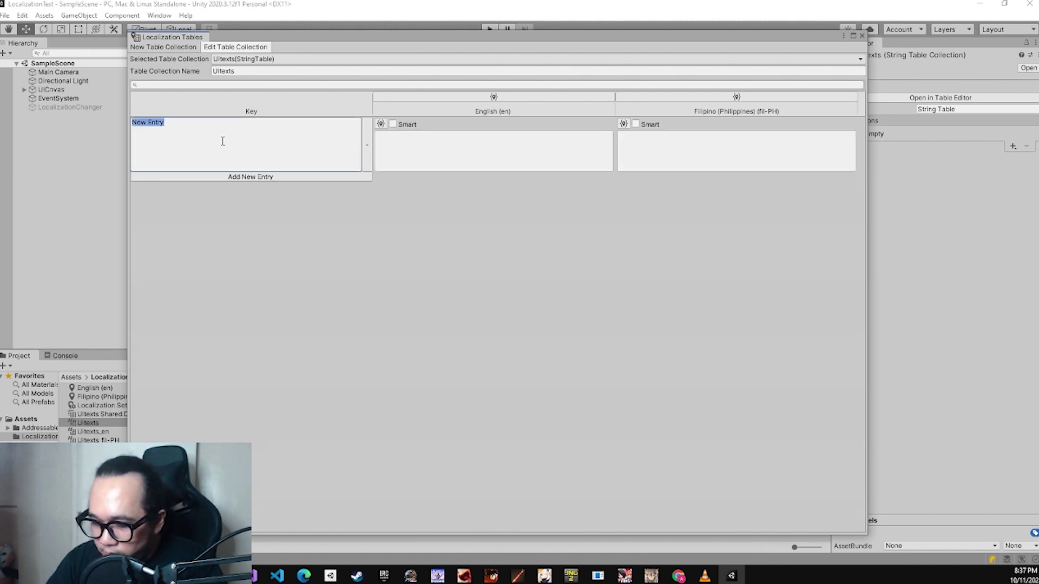
type("Hello")
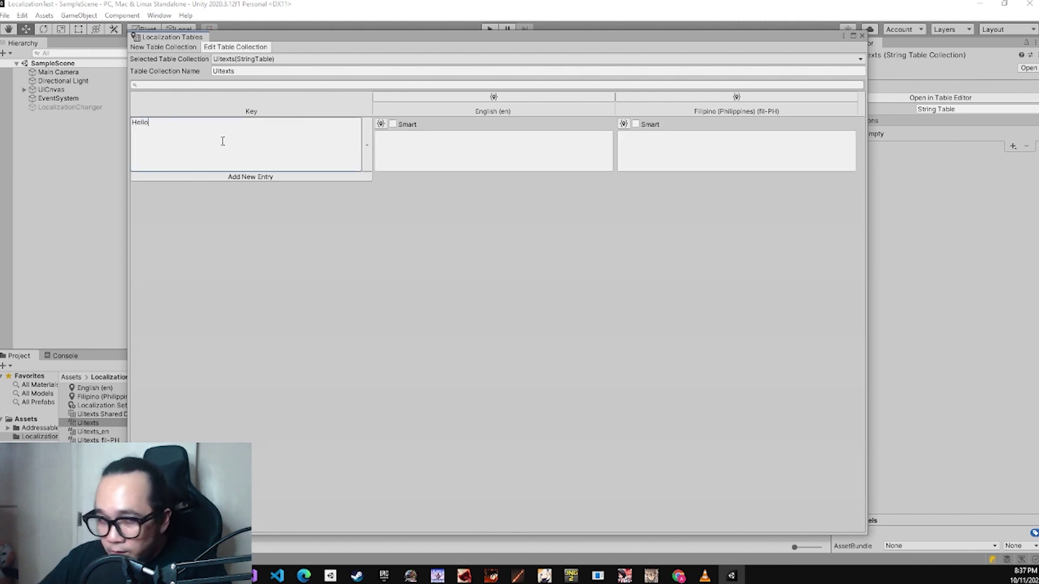
key("ctrl+a")
type("Ke")
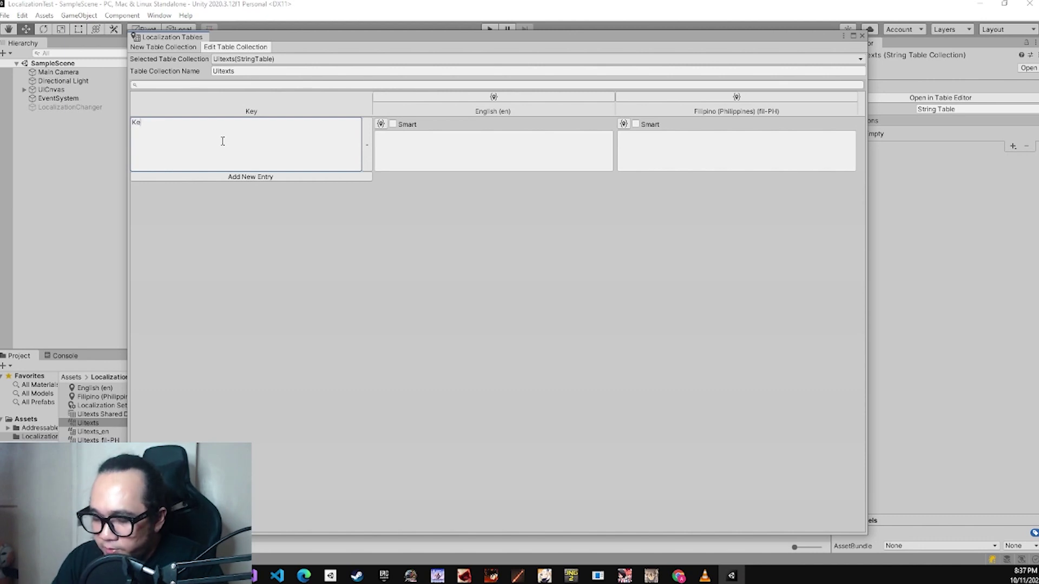
type("y_Hello")
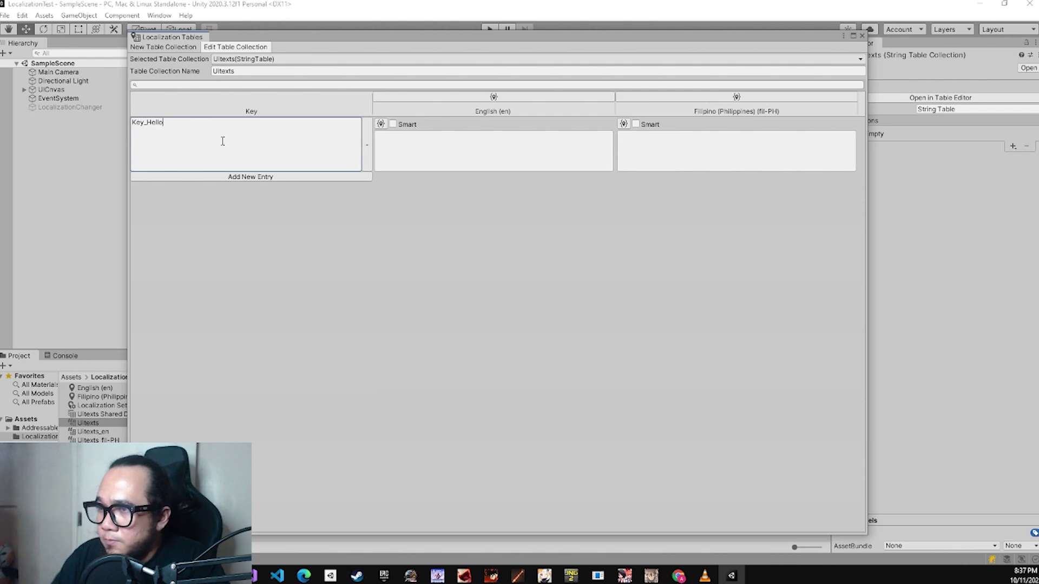
- Enter Hello as the English text and Kamusta as the Filipino text for Key_Hello, and close the Localization Tables window
left_click(498, 150)
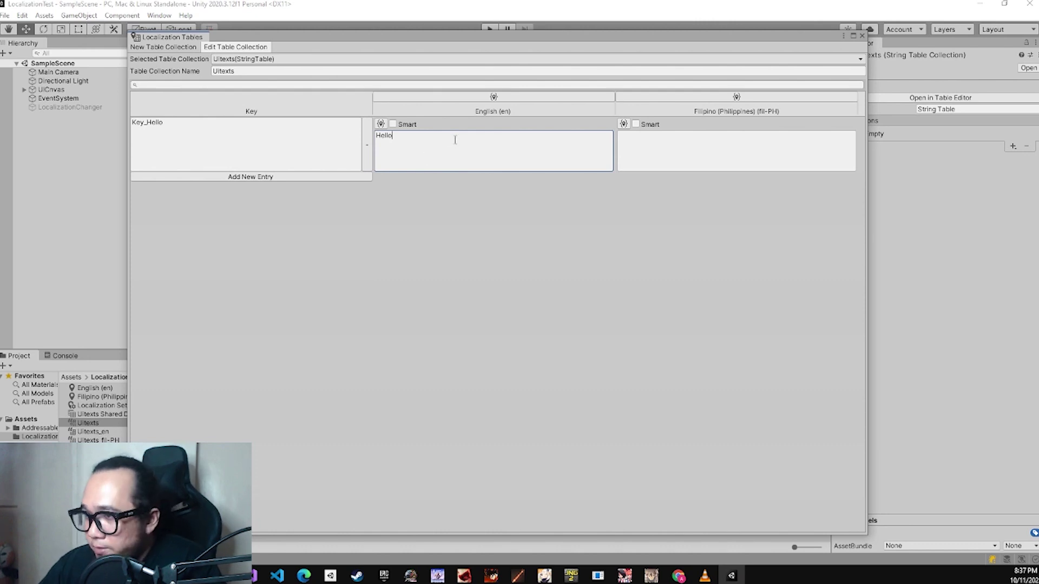
double_click(403, 138)
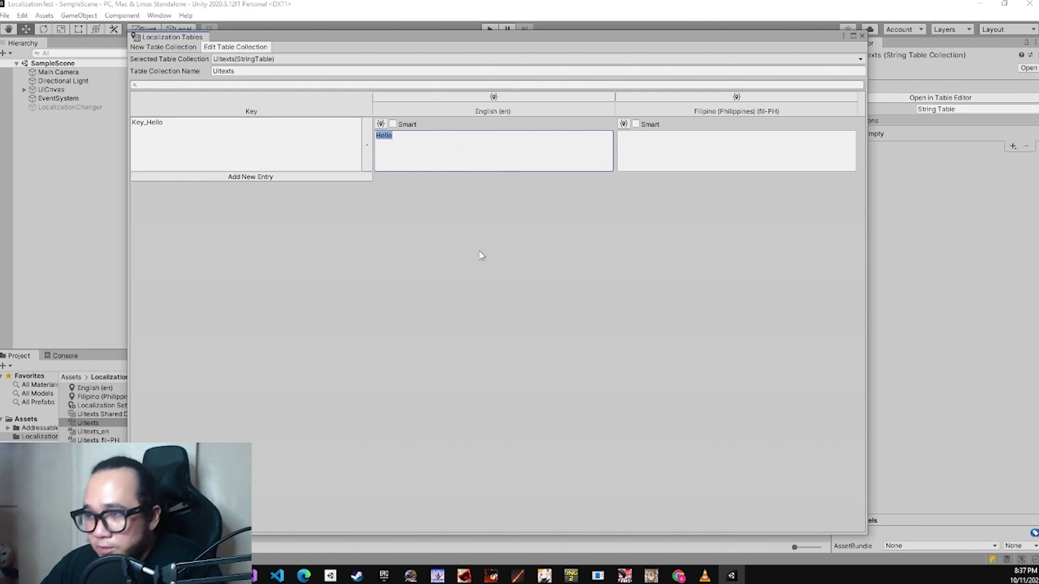
left_click(688, 150)
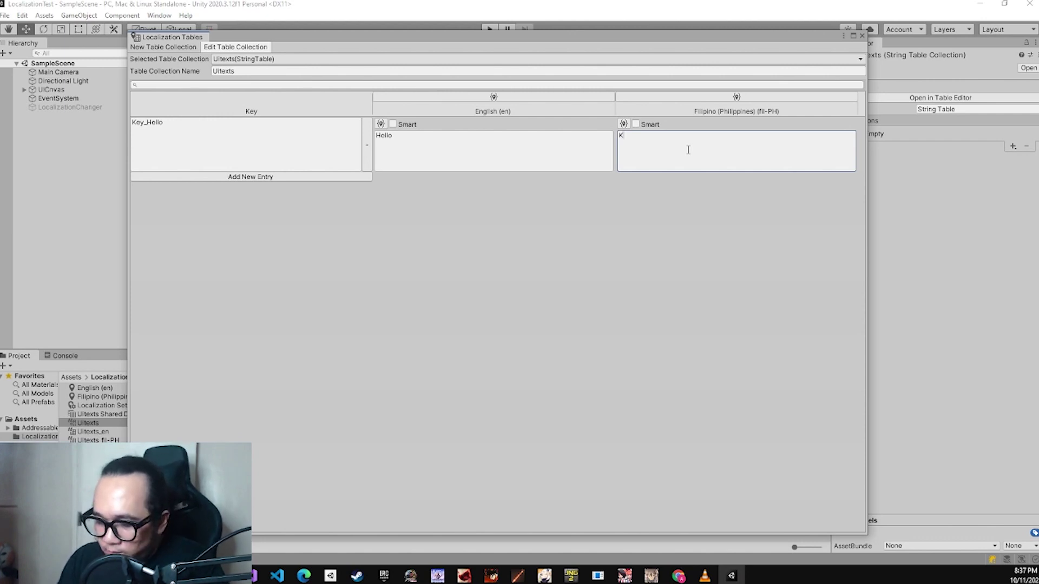
type("amusta")
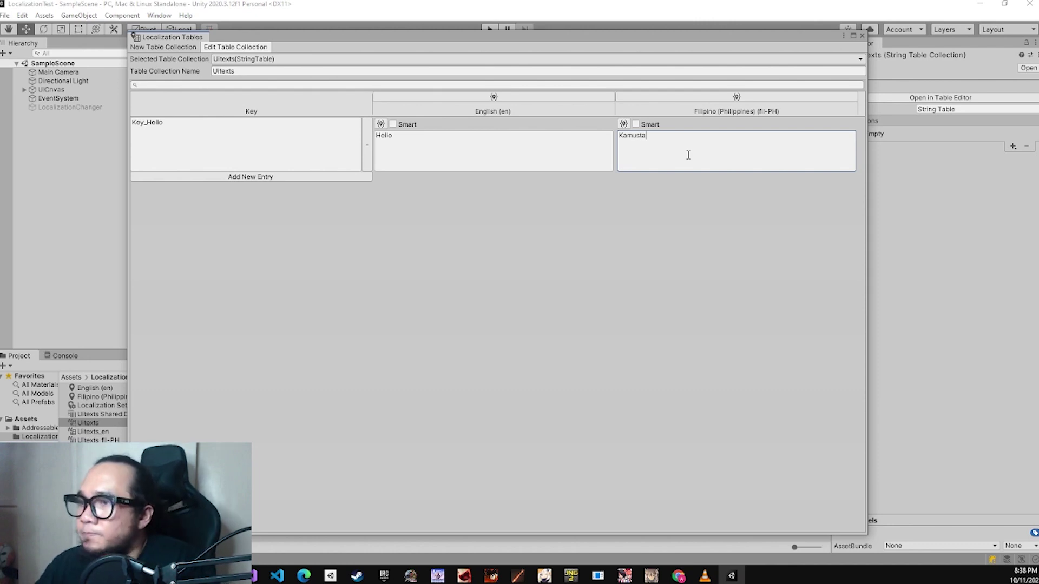
left_click(861, 36)
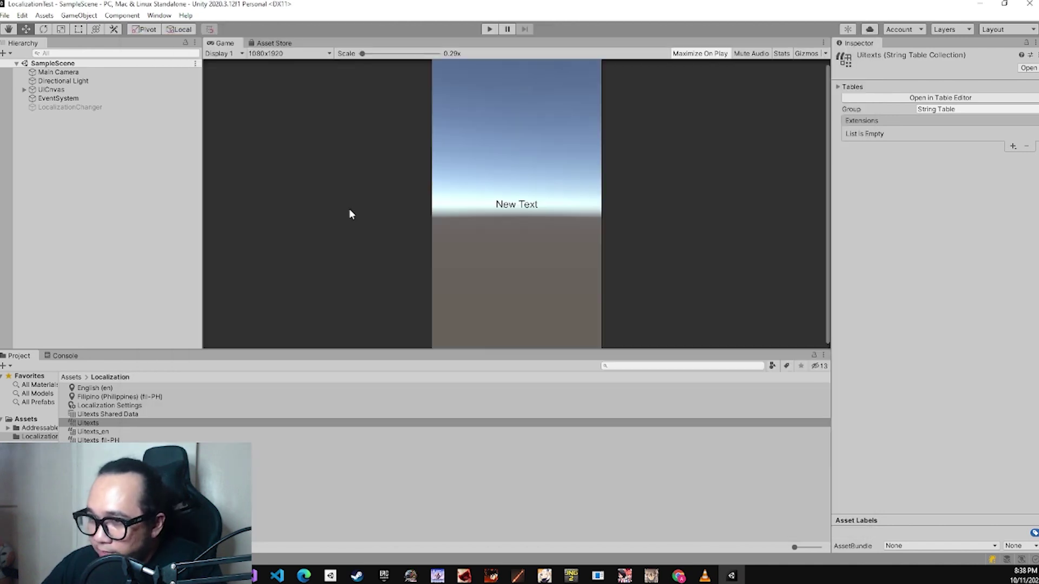
- Add a Localize String Event component to the TextLoc object under the UI canvas
left_click(24, 90)
left_click(50, 99)
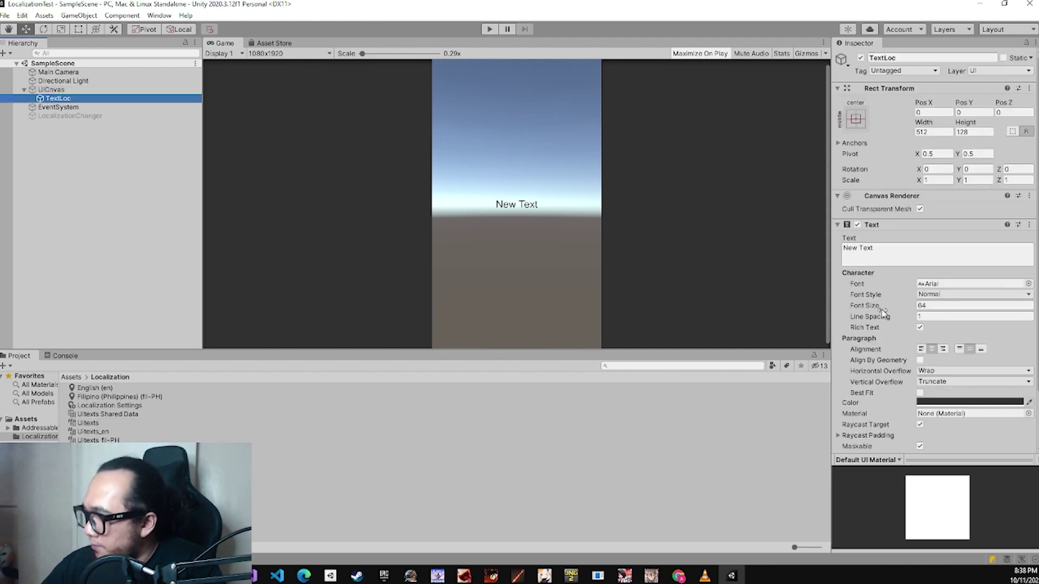
scroll(883, 312, "down", 3)
left_click(914, 442)
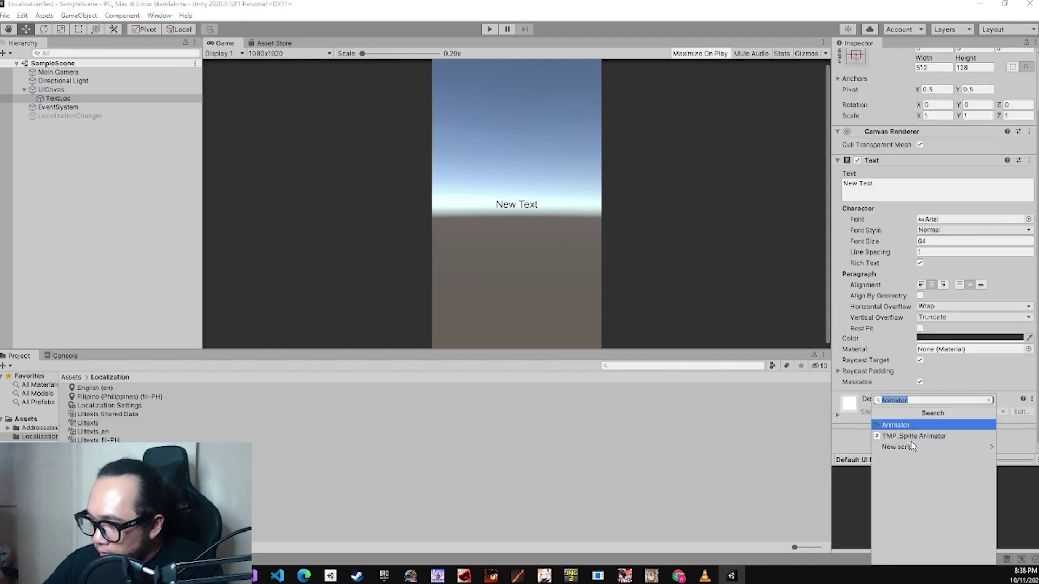
type("loca")
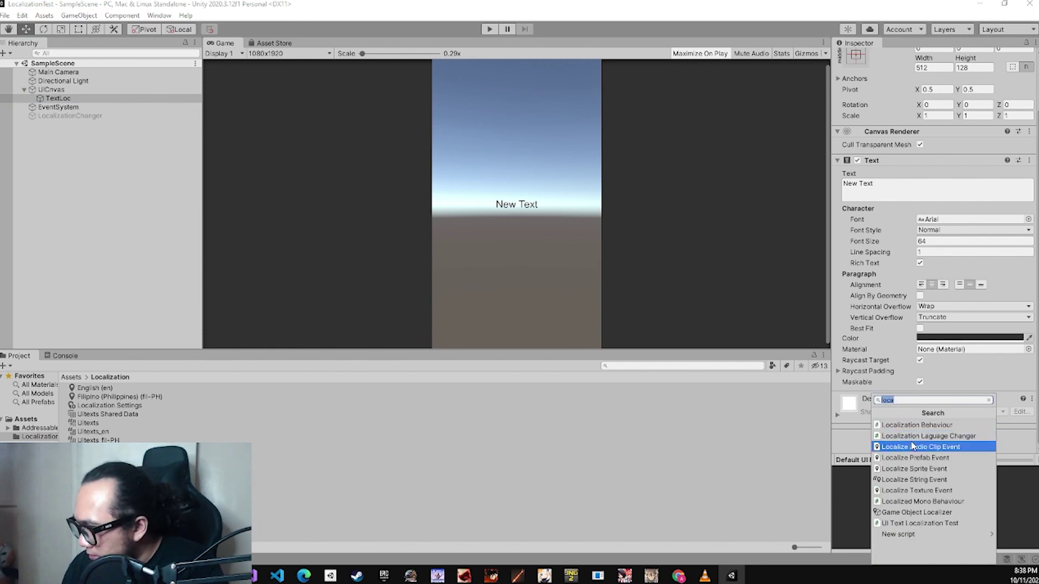
key("Down")
key("Down")
key("Down")
key("Return")
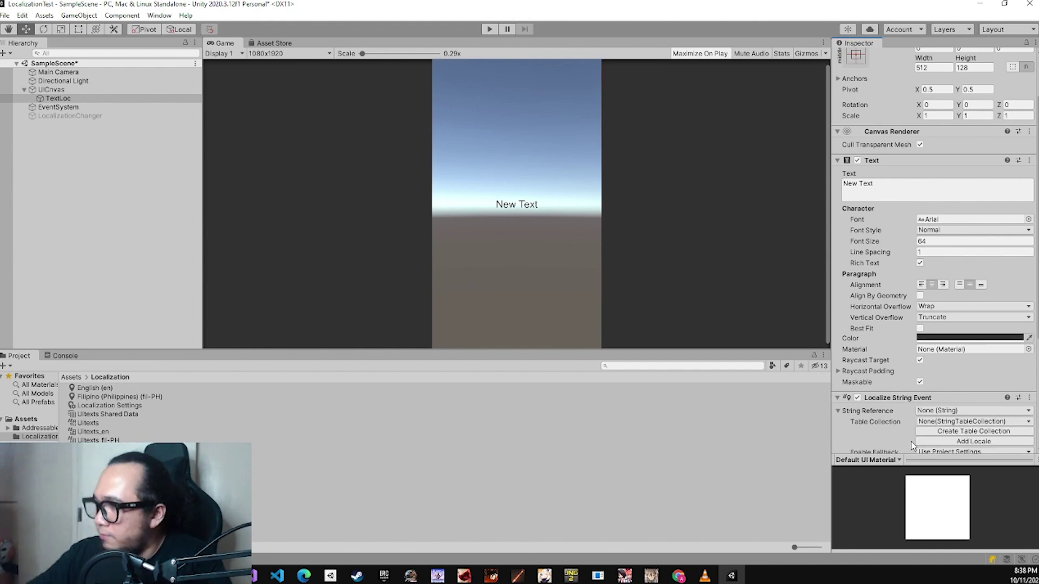
- Set the String Reference of TextLoc's Localize String Event to Key_Hello from the UItexts table
scroll(1001, 360, "down", 3)
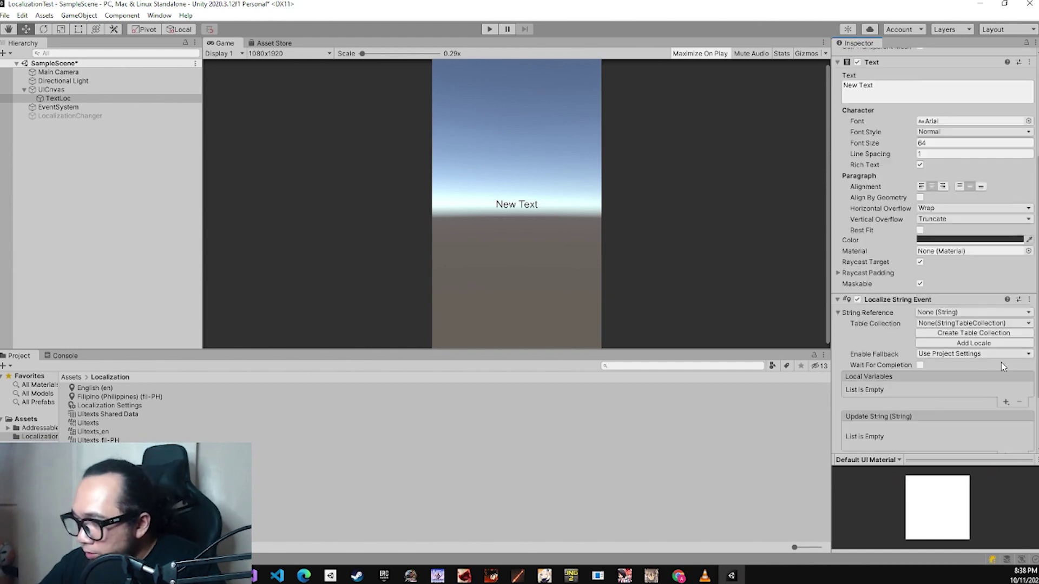
left_click(965, 314)
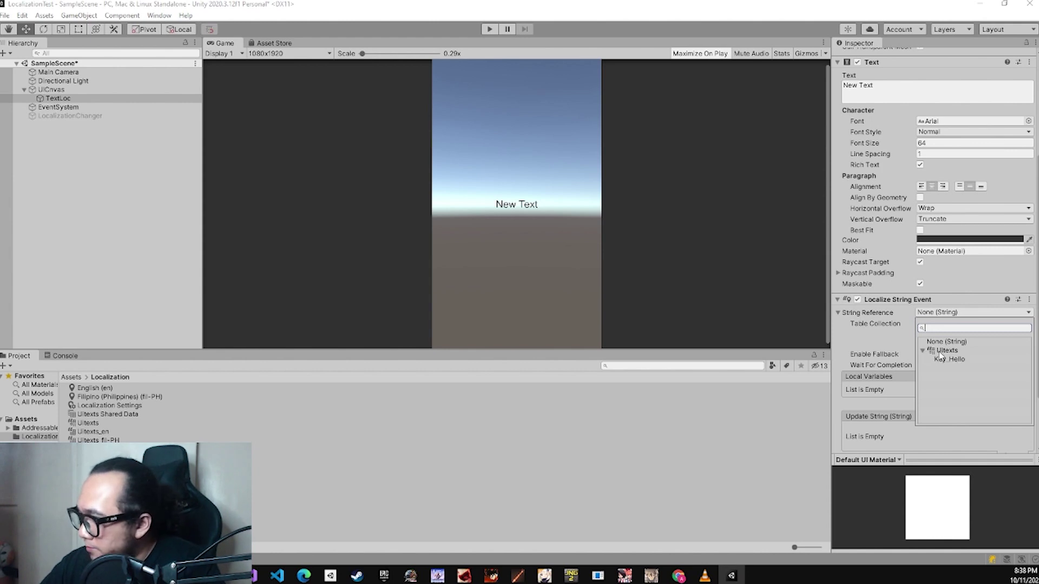
left_click(950, 351)
left_click(922, 350)
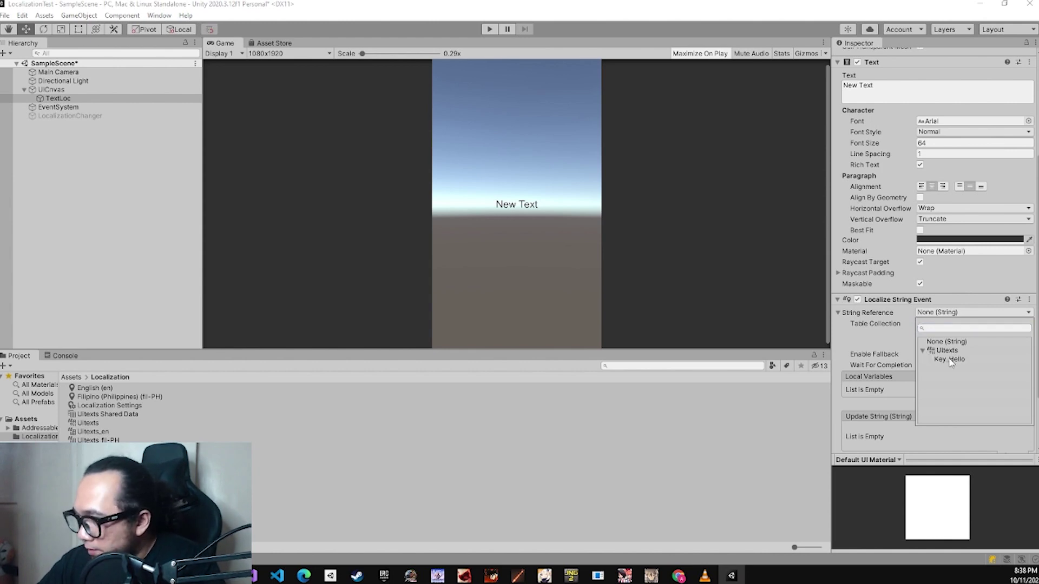
left_click(950, 360)
left_click(951, 354)
left_click(689, 23)
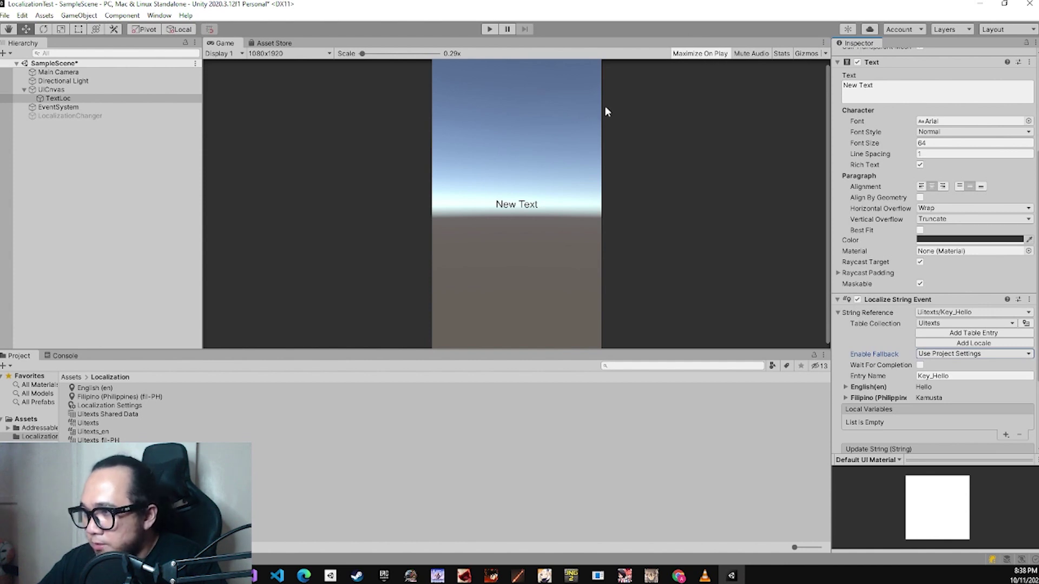
- Add an Update String event targeting TextLoc and assign it the dynamic string function Text.text
left_click(70, 99)
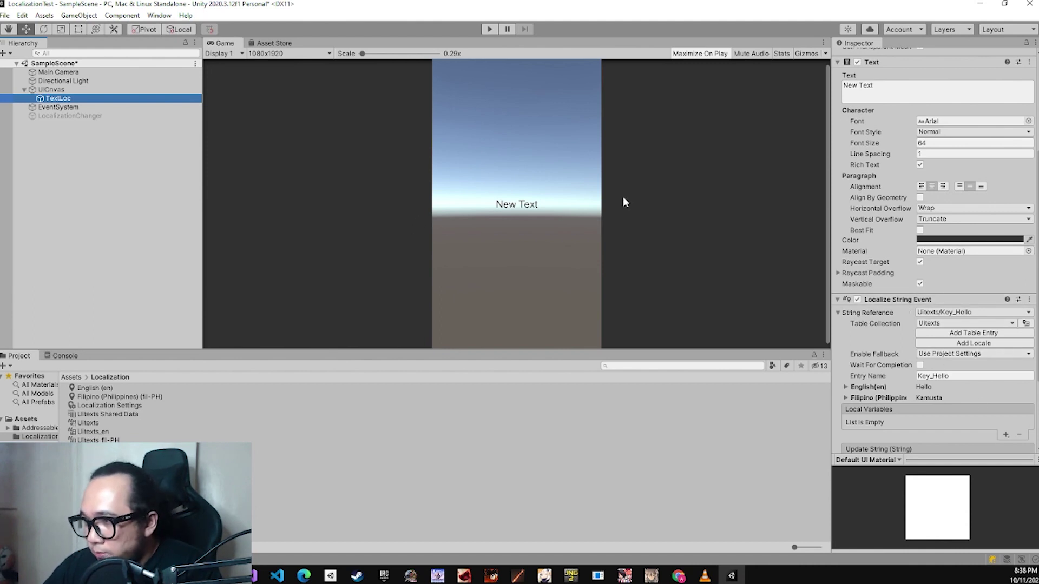
scroll(946, 373, "down", 4)
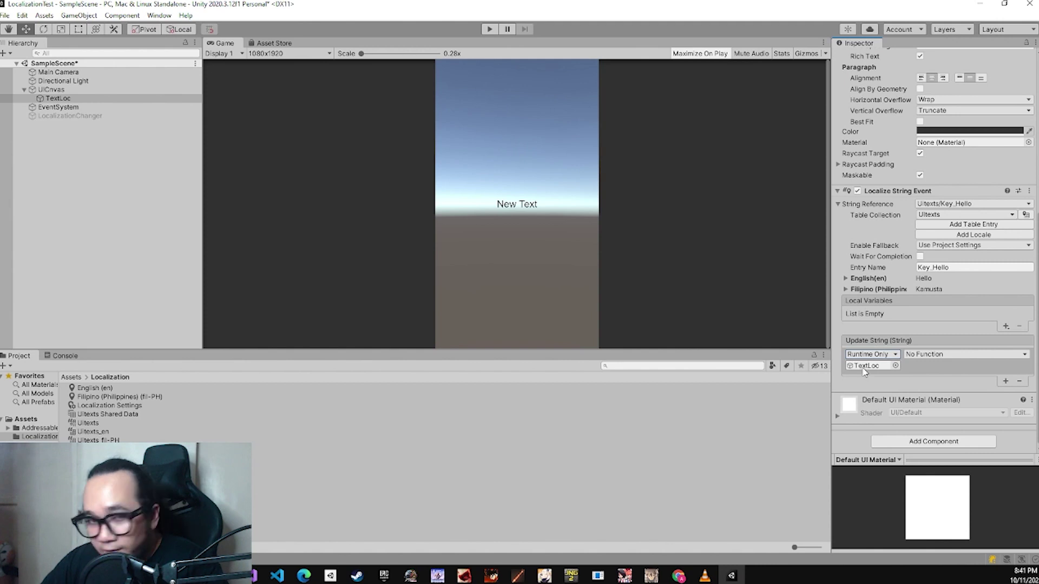
left_click(973, 354)
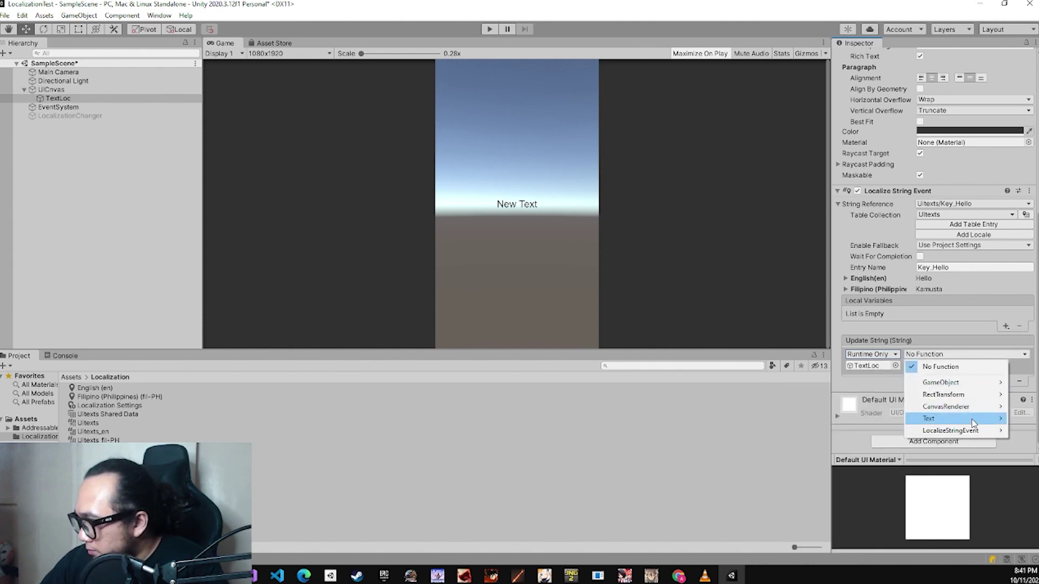
mouse_move(972, 423)
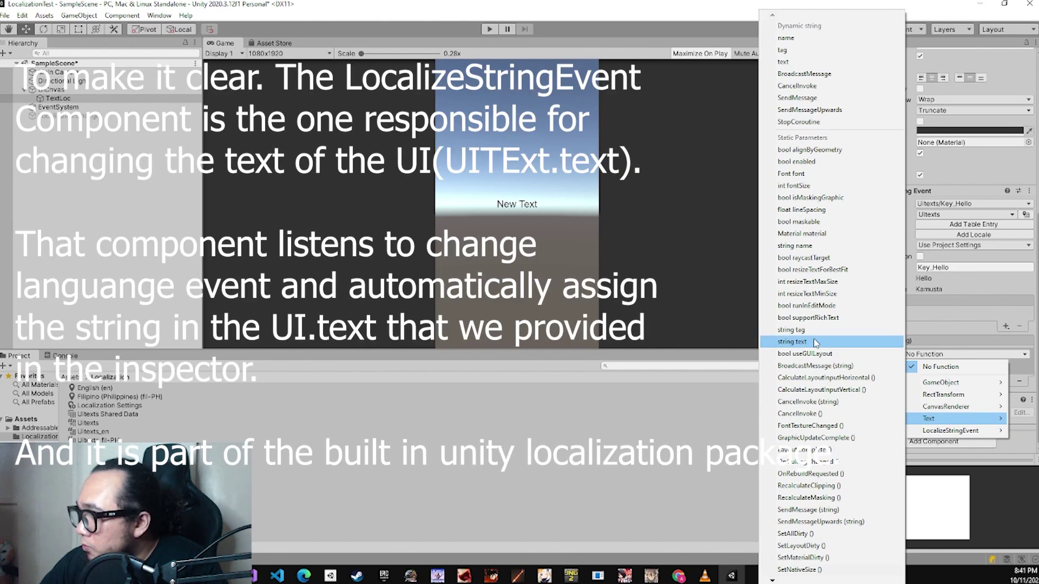
left_click(782, 61)
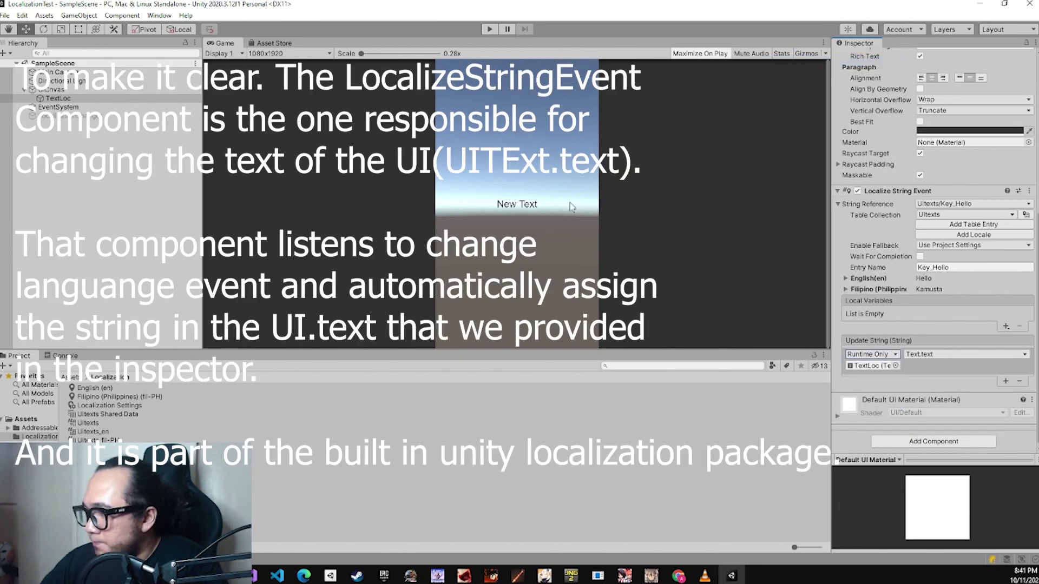
- Run the scene in Play mode and switch the active locale to Filipino (Philippines) (fil-PH)
left_click(489, 30)
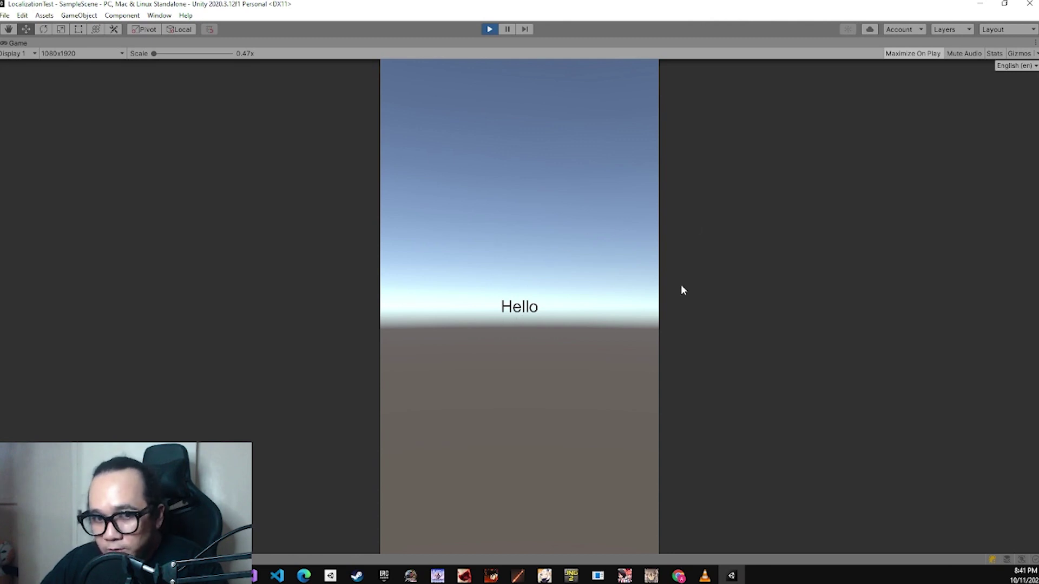
left_click(1010, 67)
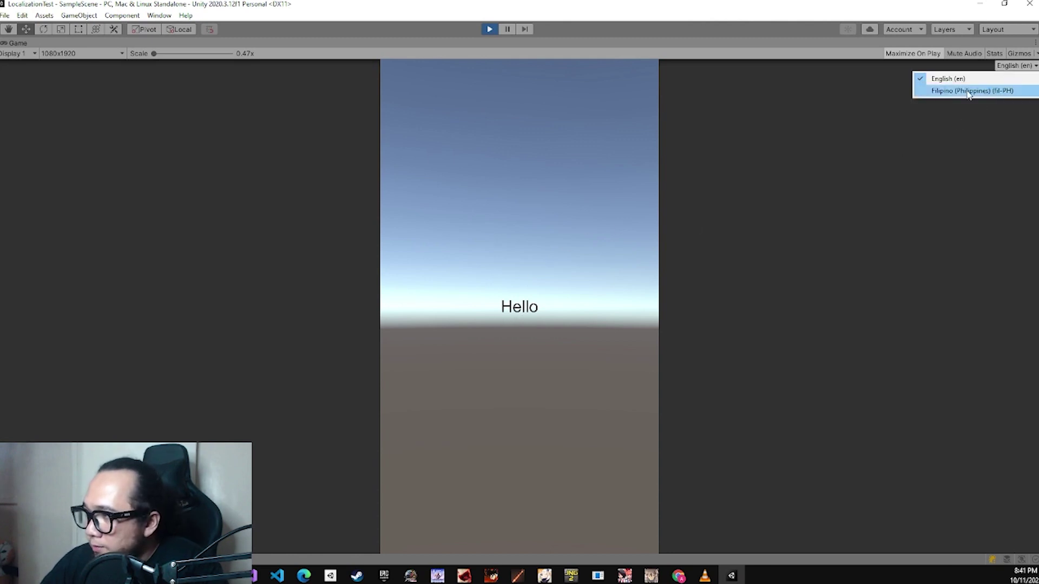
left_click(965, 89)
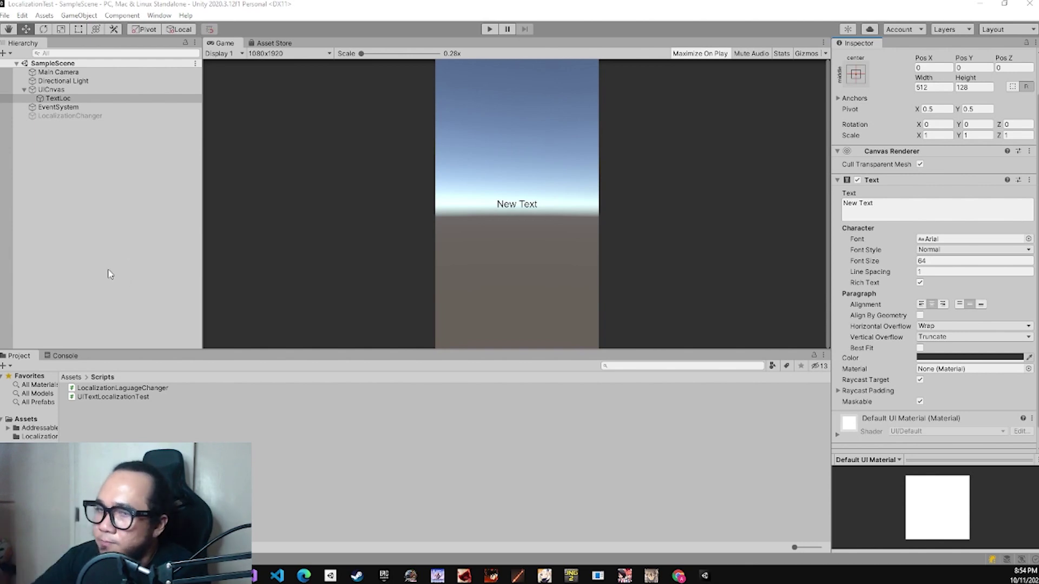
- Open the UITextLocalizationTest script in a maximized Visual Studio window and examine its Localization.Settings using directive
scroll(921, 345, "down", 2)
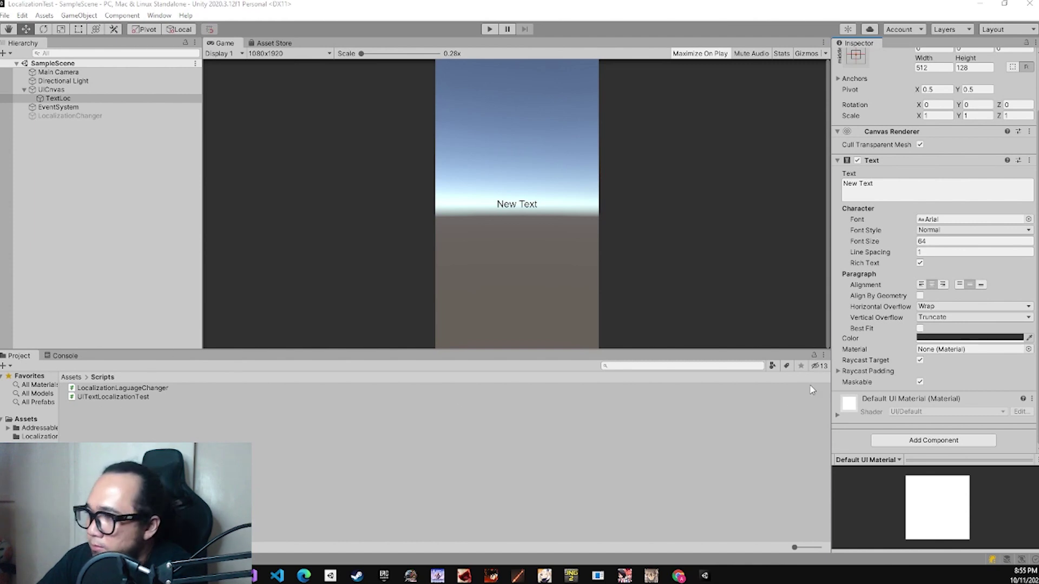
double_click(110, 399)
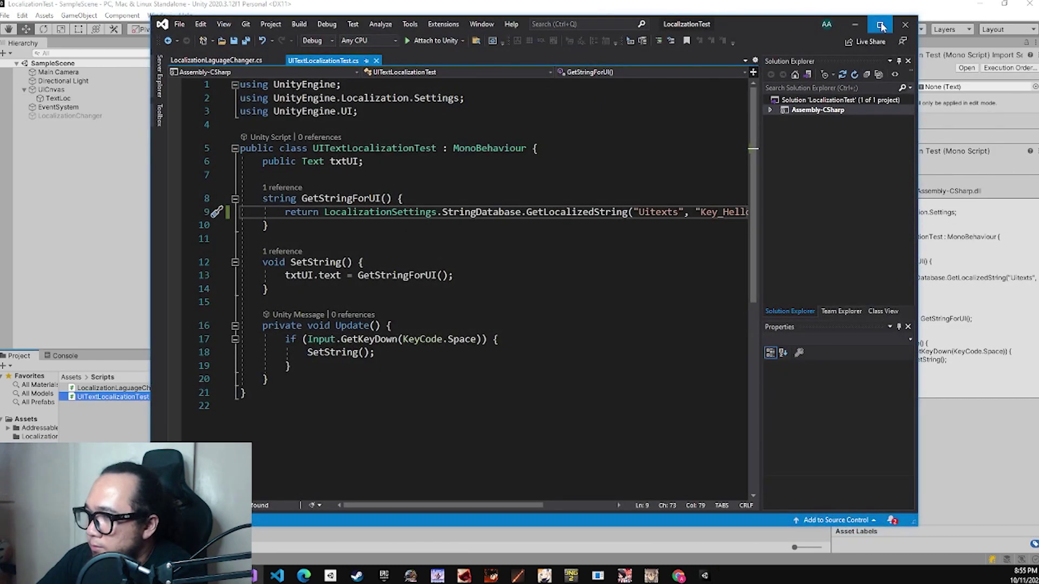
left_click(881, 26)
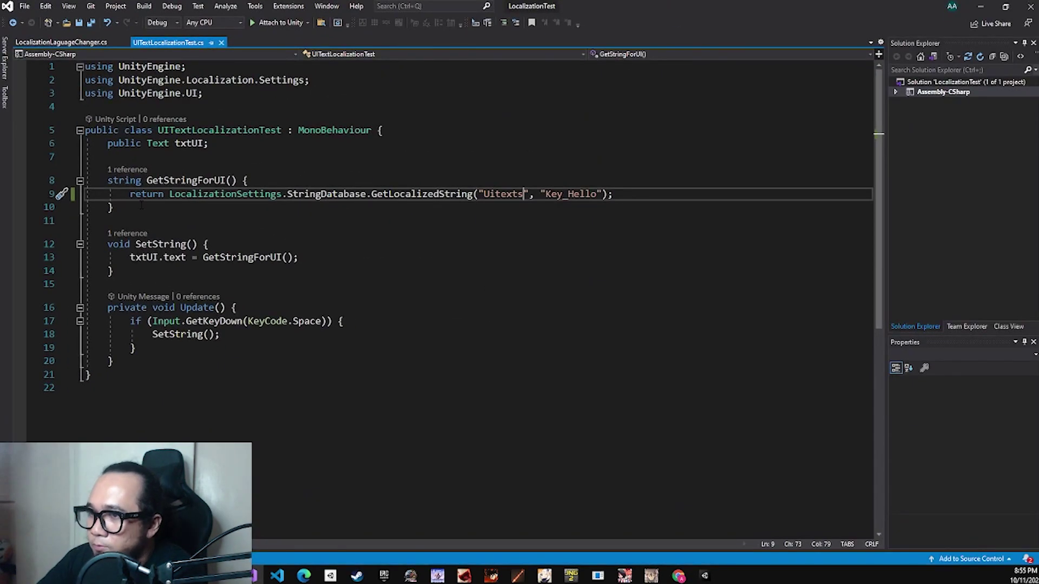
left_click(311, 81)
key("ctrl+shift+Left")
key("ctrl+shift+Left")
key("ctrl+shift+Left")
key("ctrl+shift+Left")
key("ctrl+shift+Left")
key("ctrl+shift+Left")
key("ctrl+shift+Left")
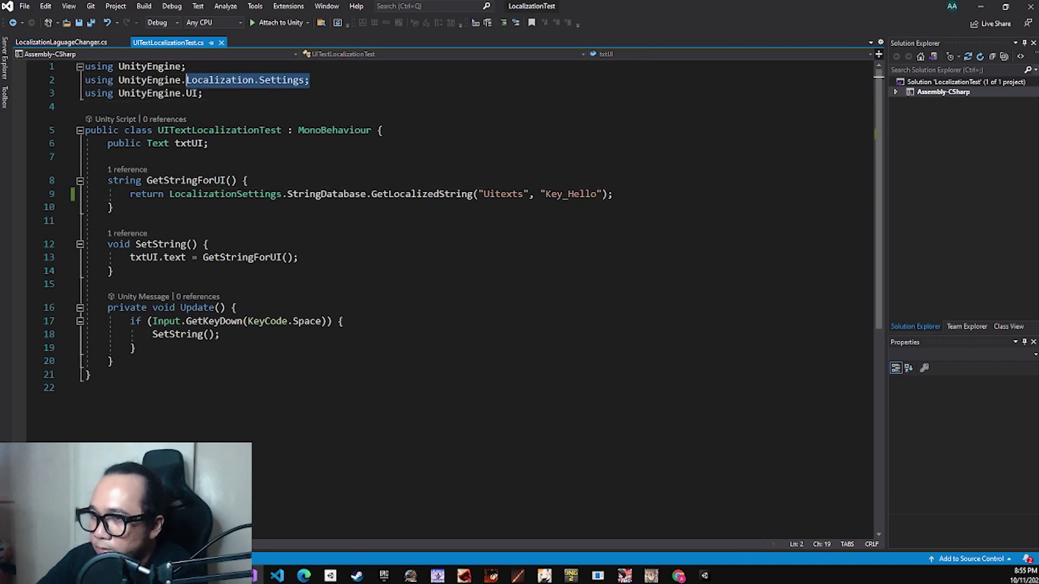
- Examine the GetLocalizedString call in GetStringForUI, including its table name and key arguments
left_click(359, 262)
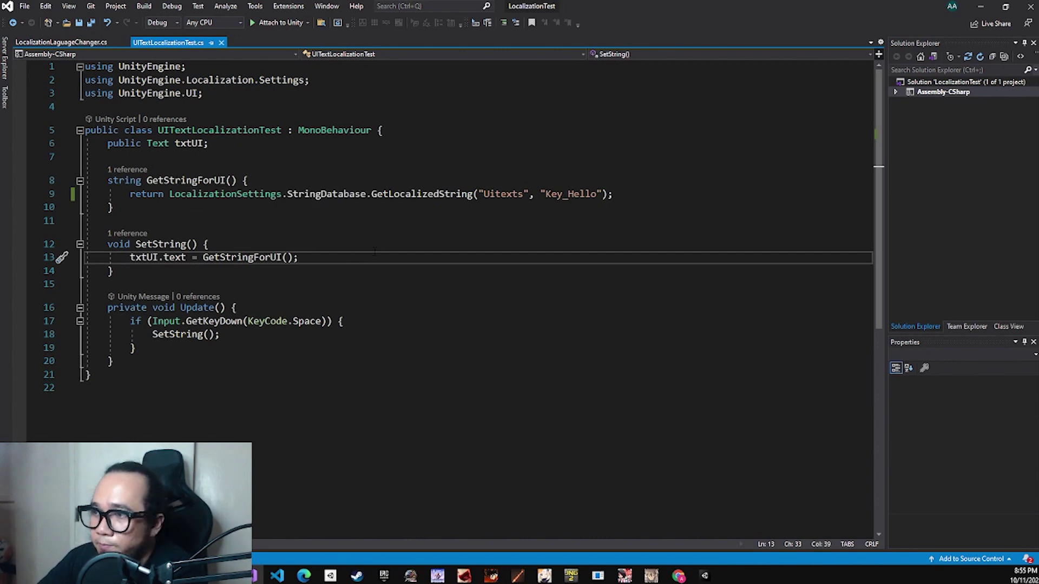
key("Up")
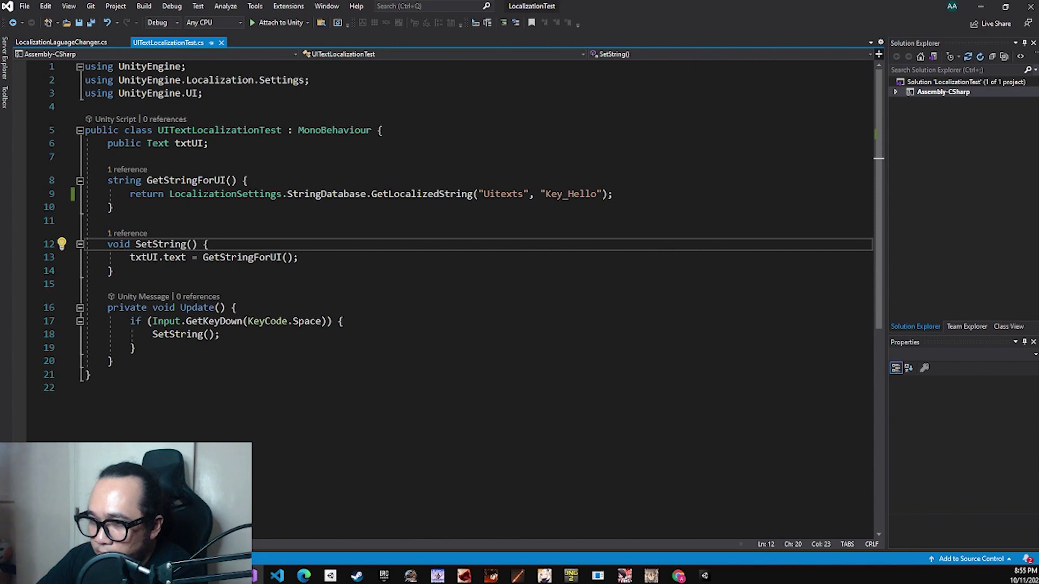
double_click(386, 194)
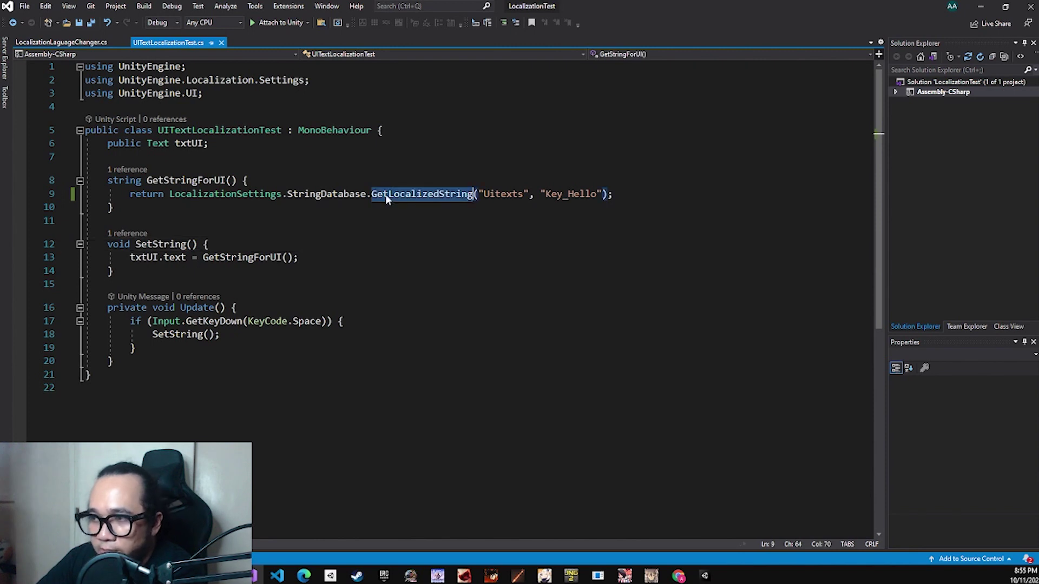
left_click(478, 244)
double_click(494, 195)
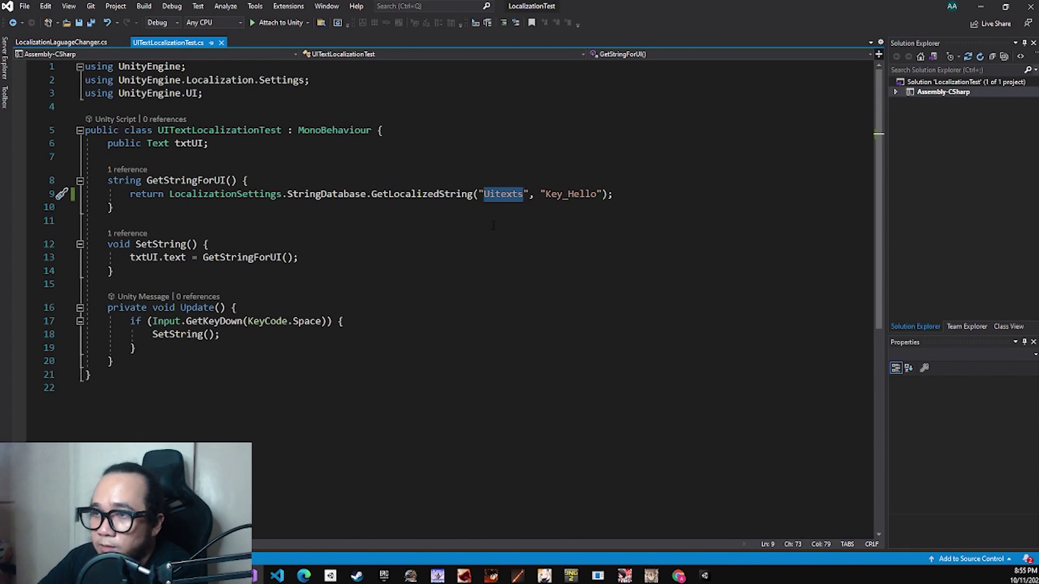
double_click(569, 194)
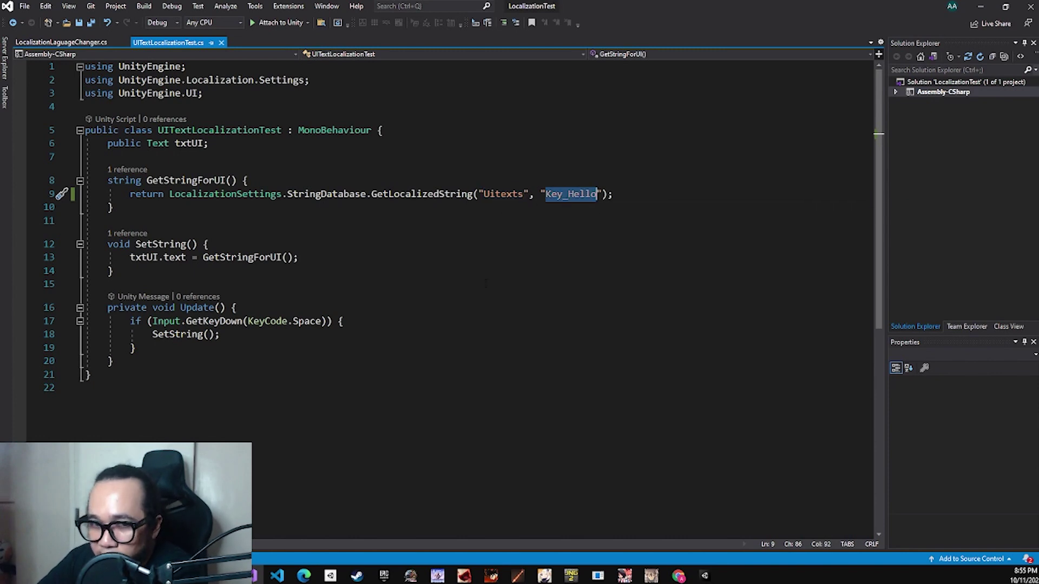
- Switch to Unity, open the Uitexts collection from the Localization folder in the table editor, and check its table collection name
left_click(704, 576)
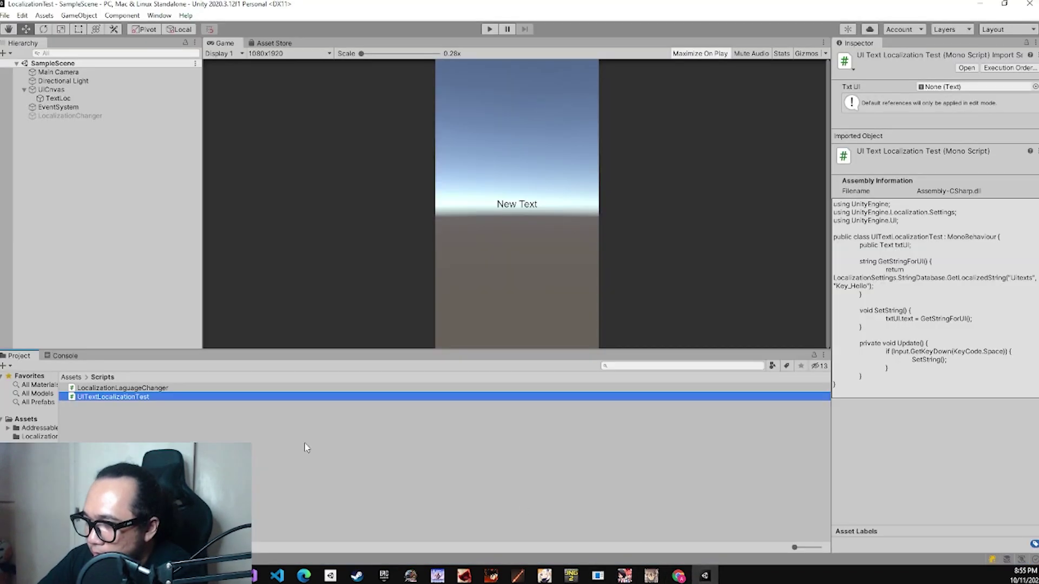
left_click(35, 438)
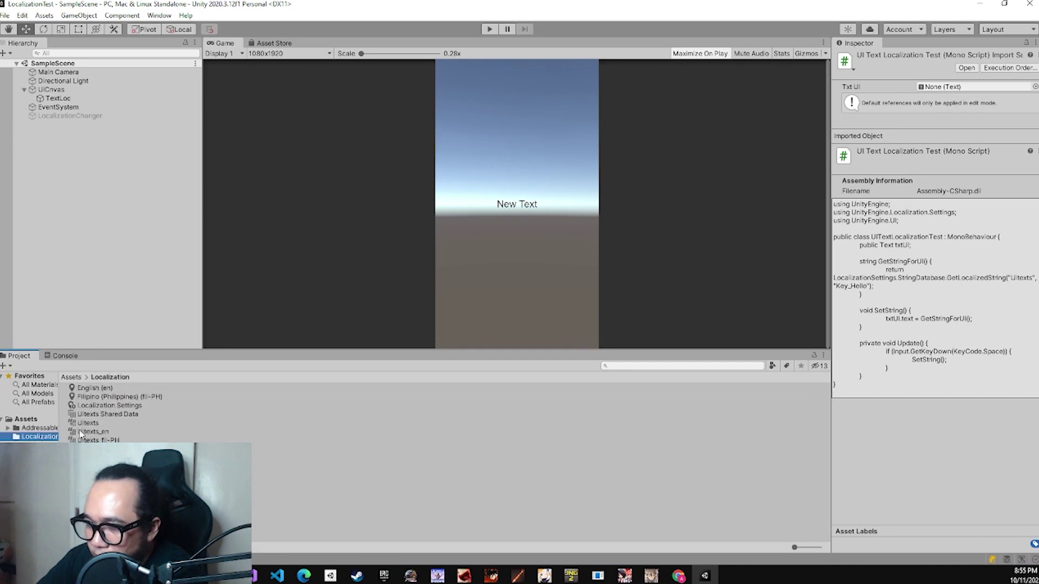
left_click(106, 424)
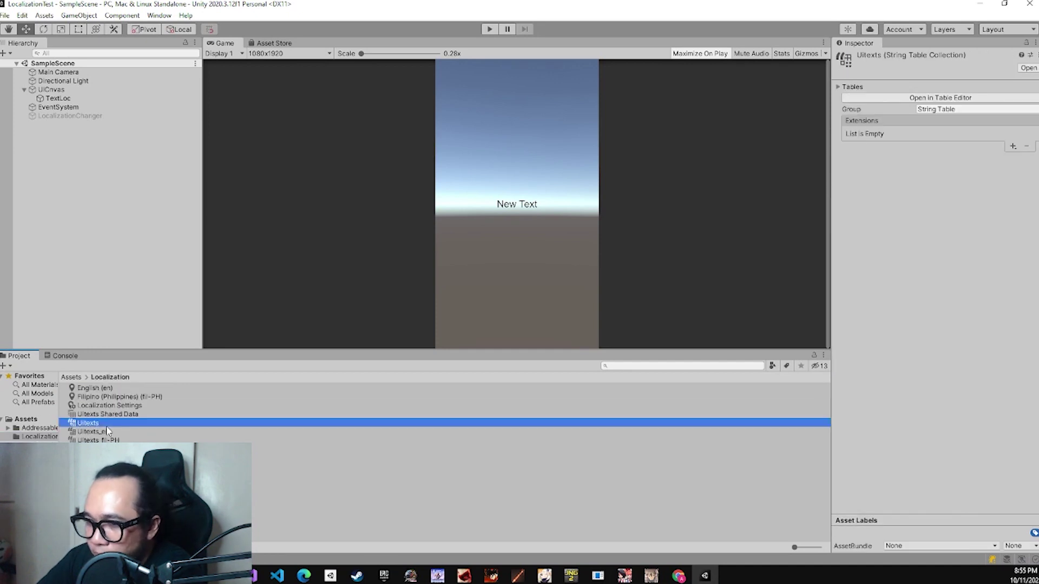
left_click(925, 99)
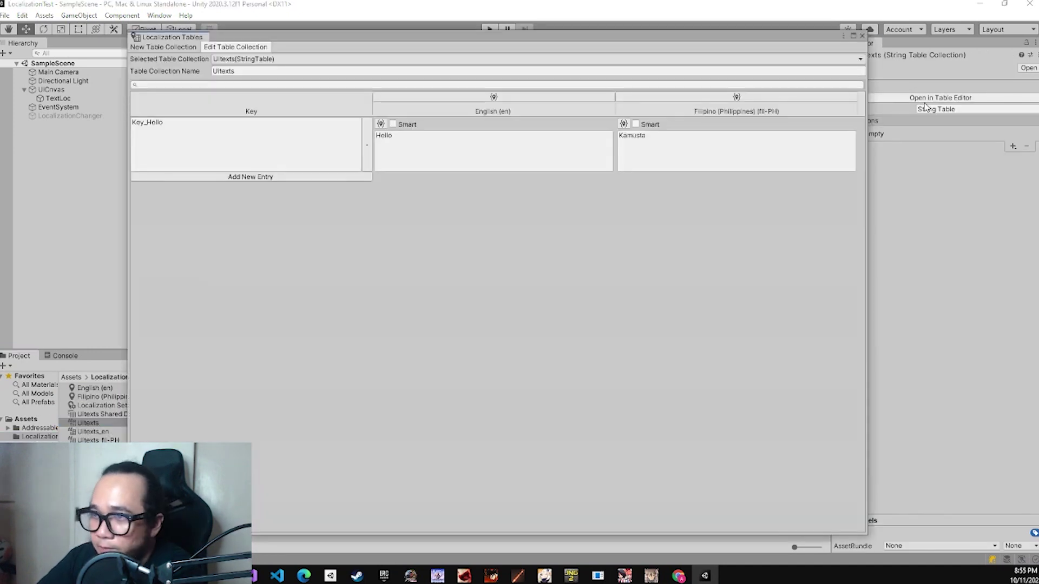
left_click(222, 130)
left_click(260, 70)
left_click(261, 70)
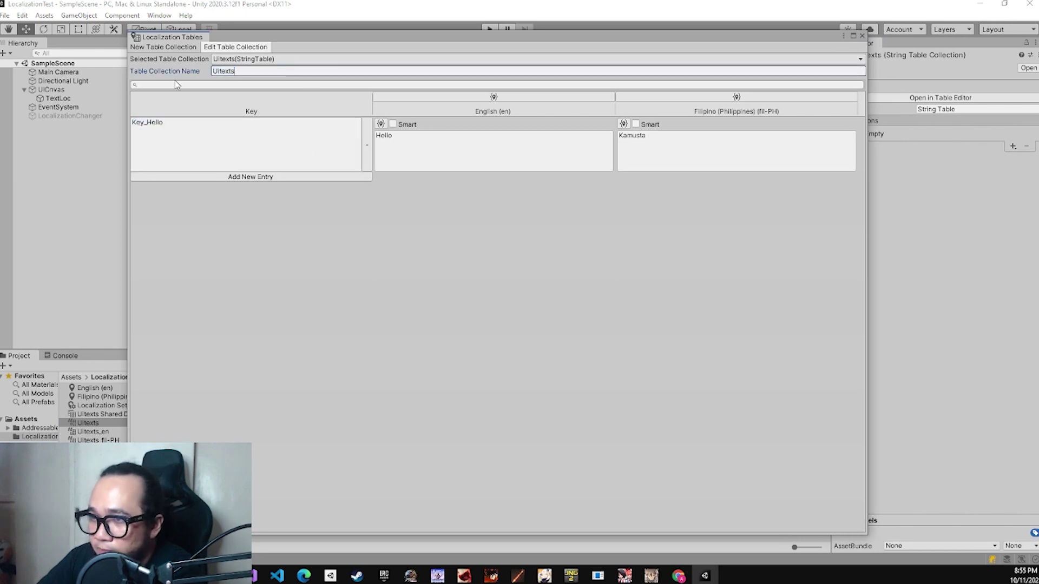
double_click(260, 70)
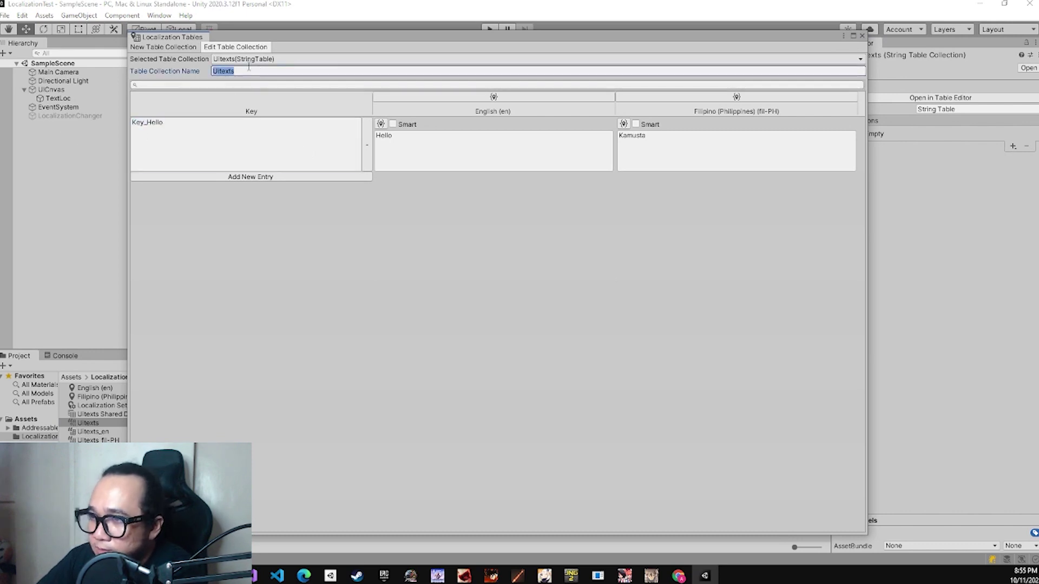
left_click(249, 71)
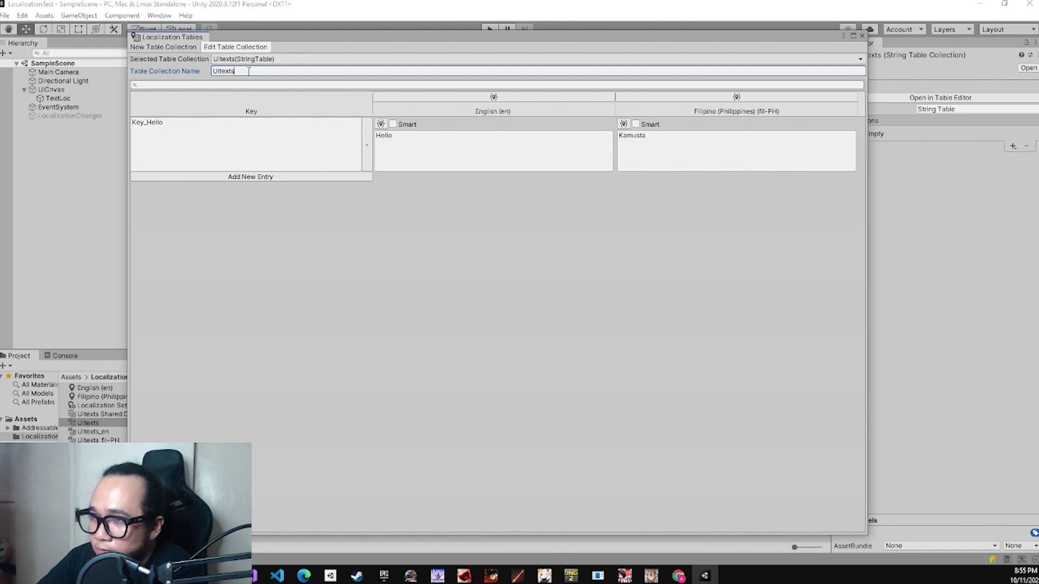
left_click_drag(249, 70, 166, 67)
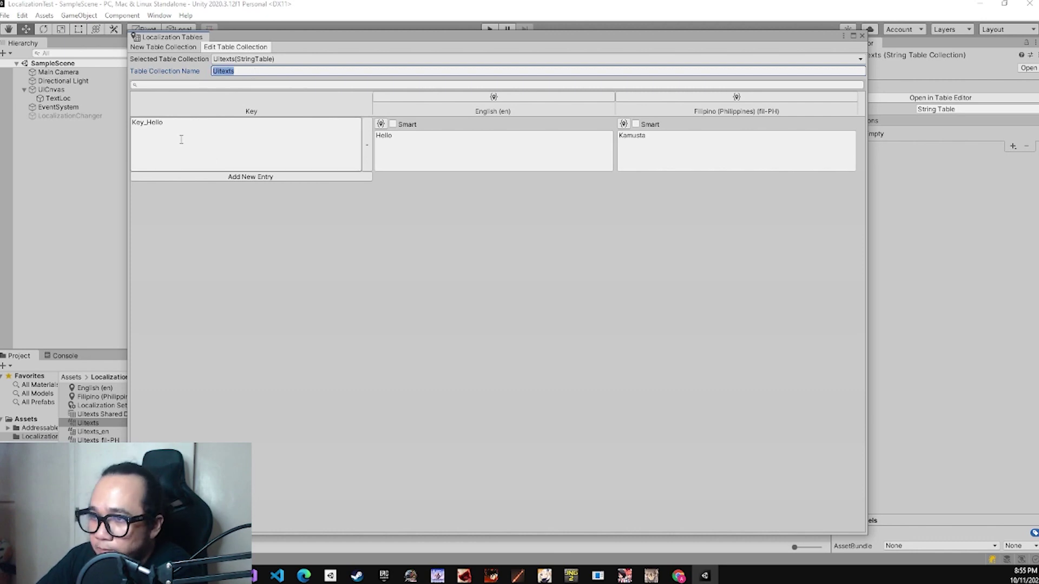
- Examine the Key_Hello entry with its English and Filipino texts, and close the Localization Tables window
left_click(190, 122)
left_click(190, 122)
double_click(153, 125)
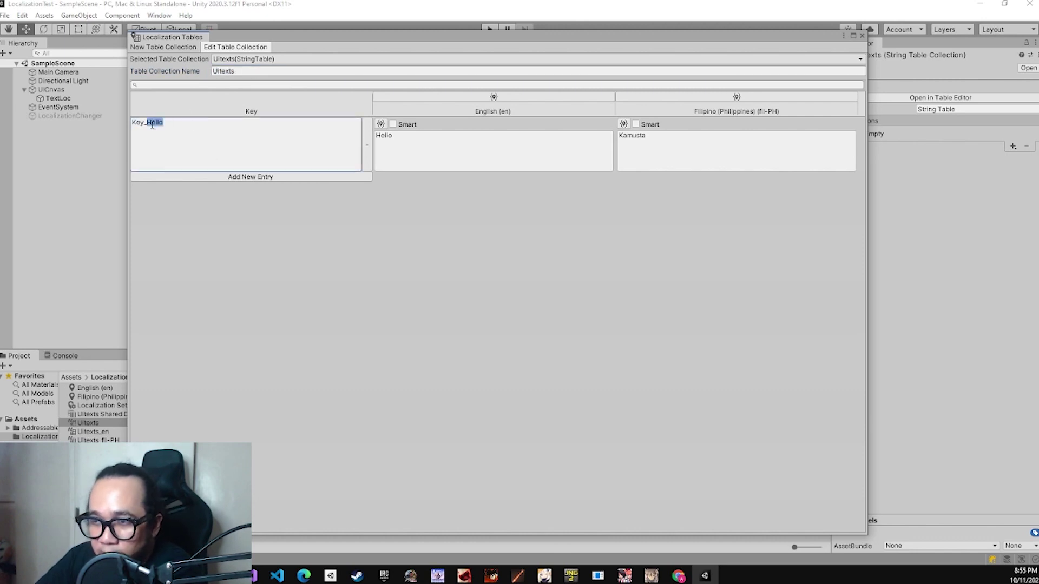
left_click(178, 120)
left_click(419, 152)
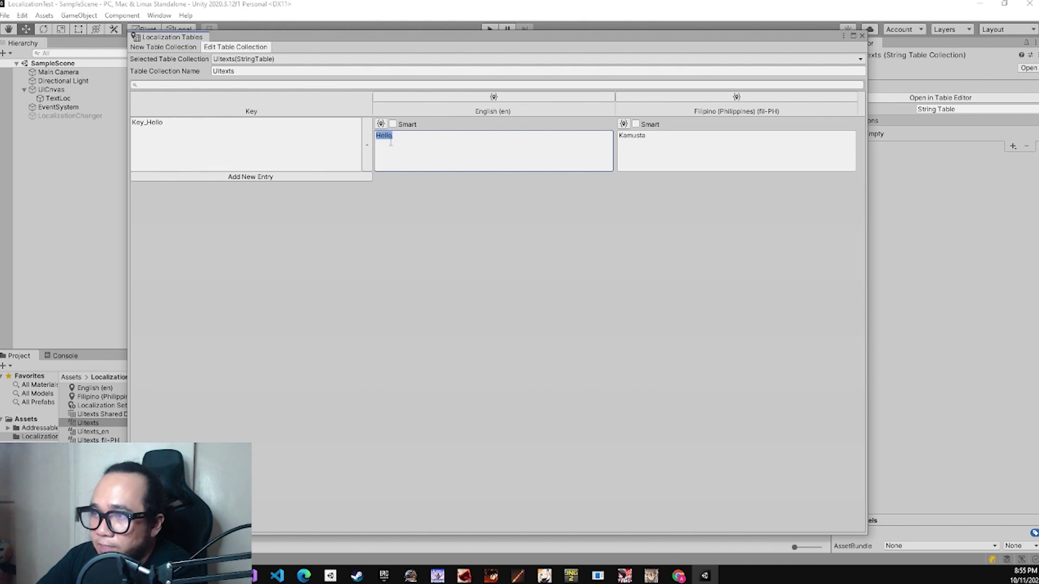
left_click(496, 156)
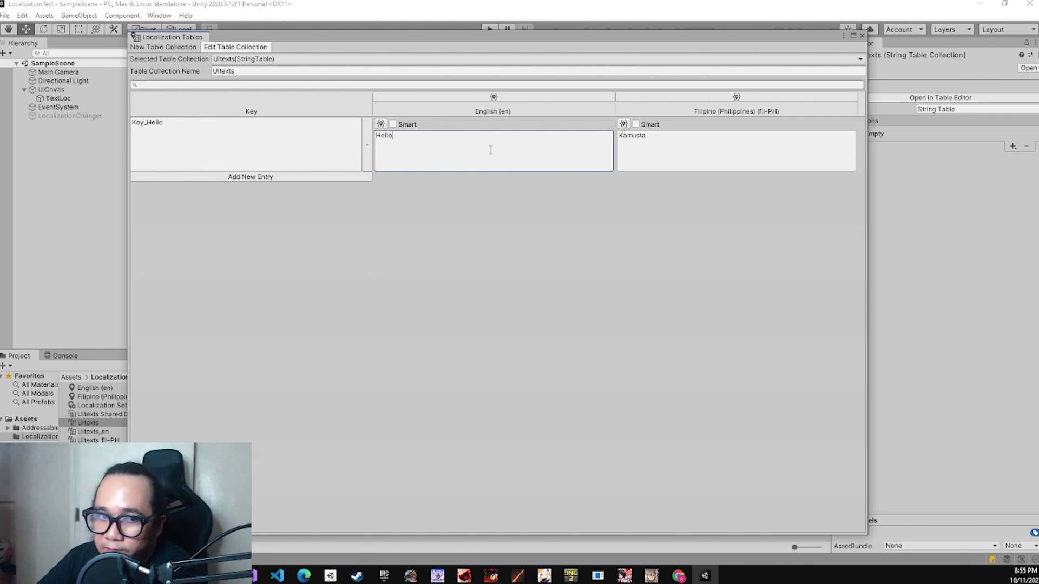
left_click_drag(420, 143, 290, 124)
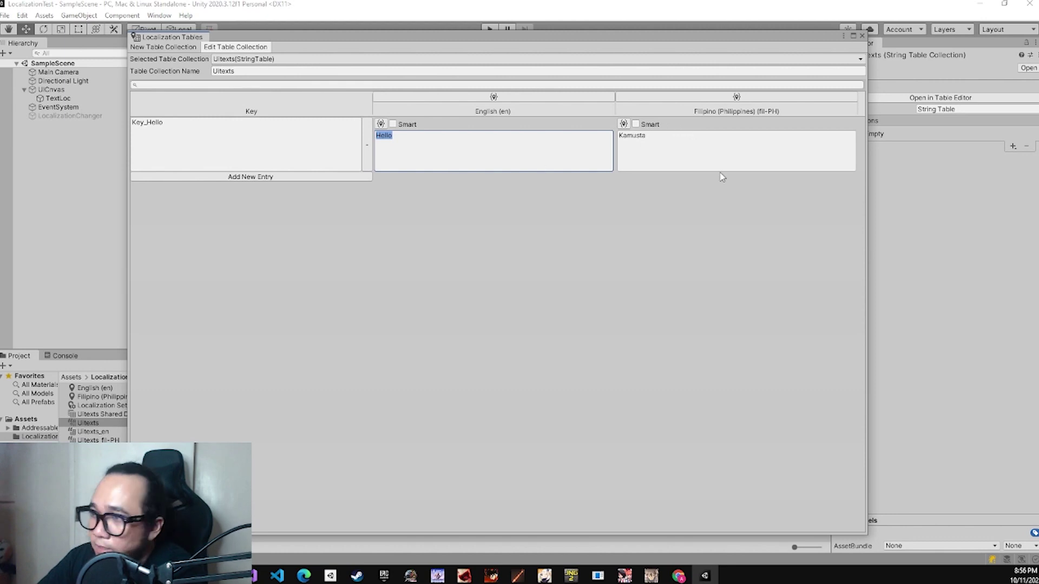
left_click(652, 148)
left_click(591, 3)
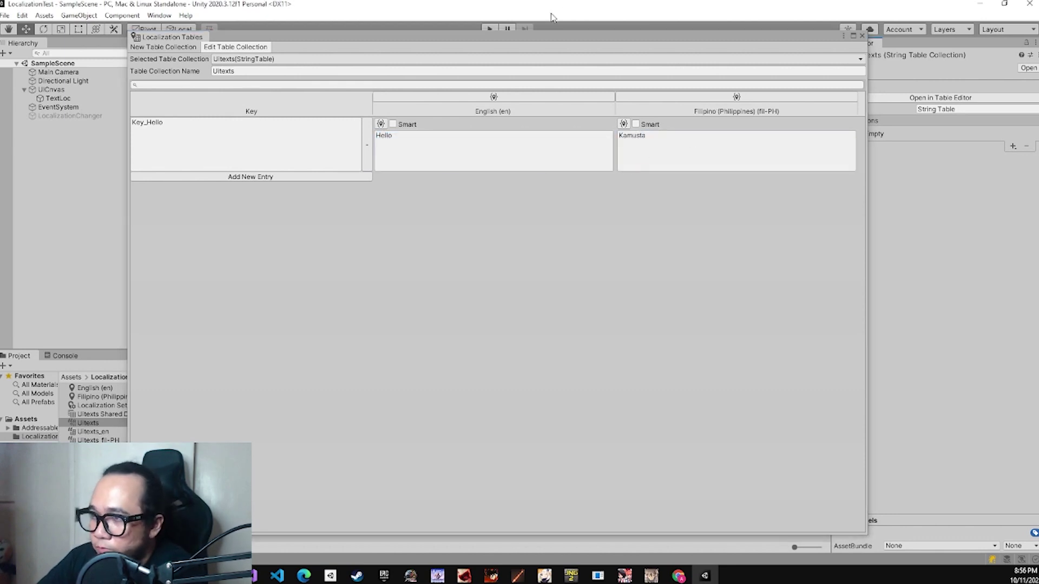
left_click(862, 35)
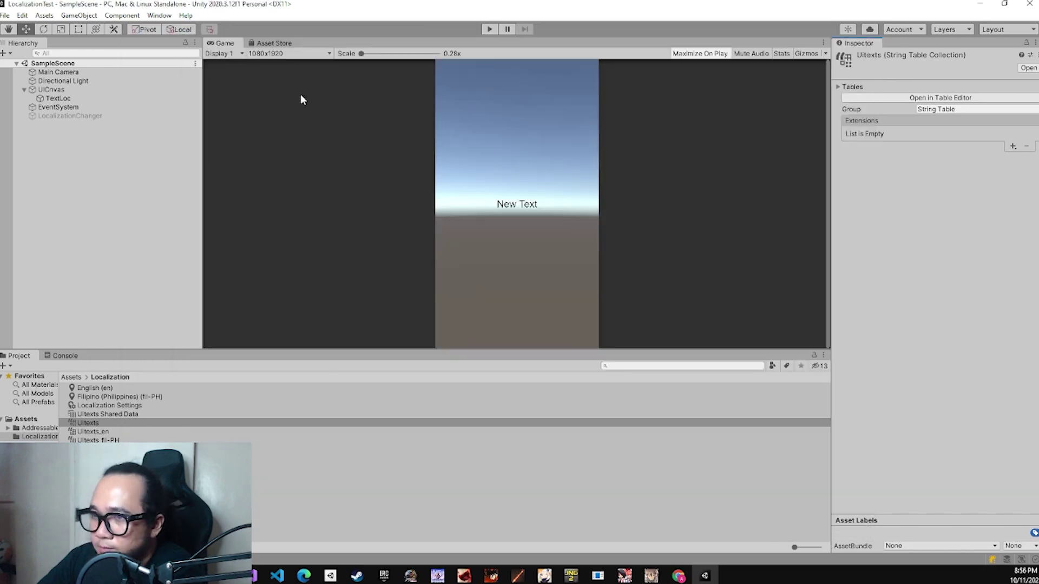
- Attach the UITextLocalizationTest script from the Scripts folder to TextLoc and assign TextLoc as its Txt UI reference
left_click(123, 98)
scroll(852, 382, "down", 3)
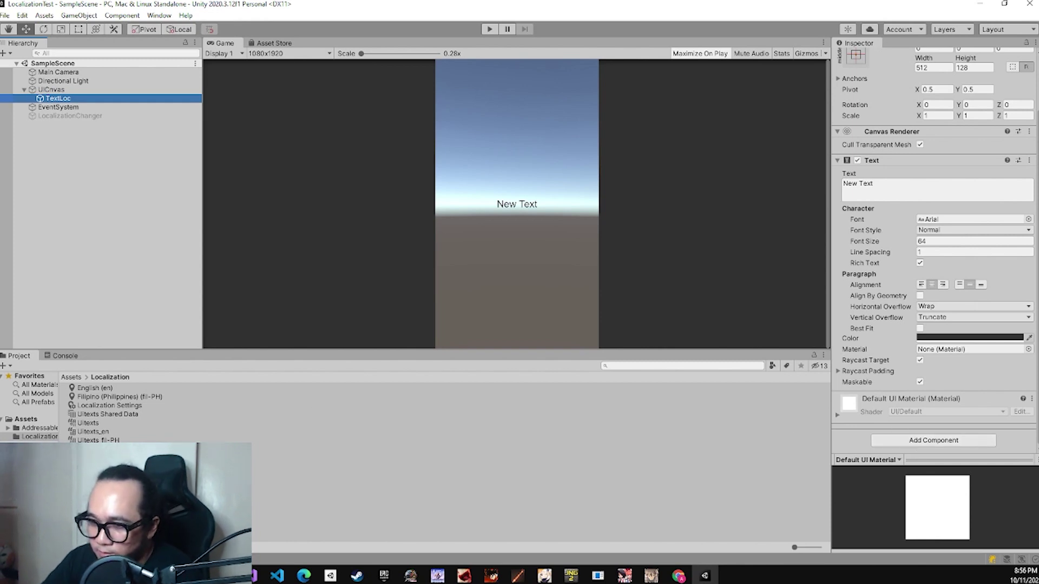
left_click(33, 454)
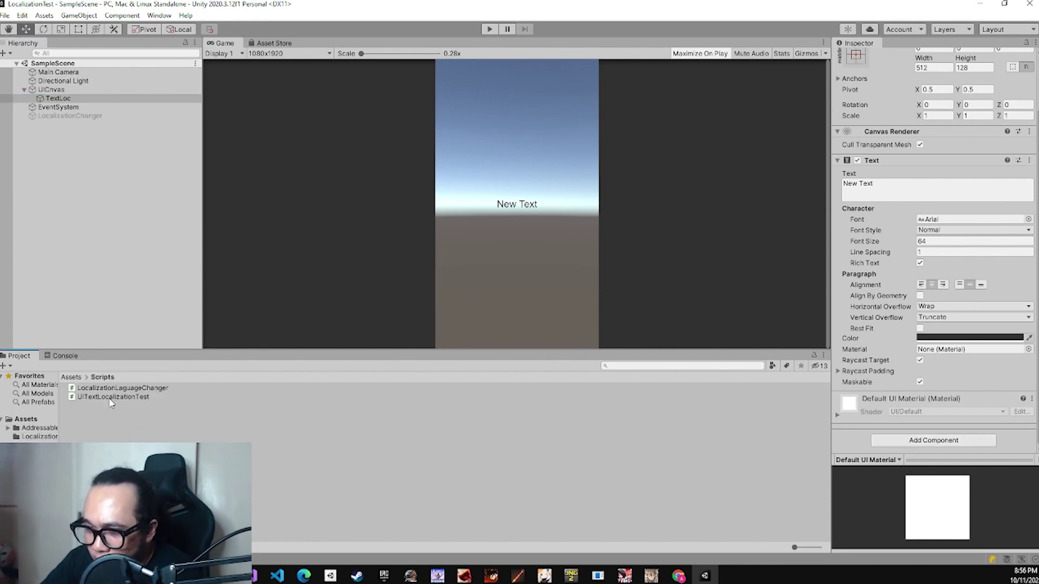
left_click_drag(111, 398, 63, 99)
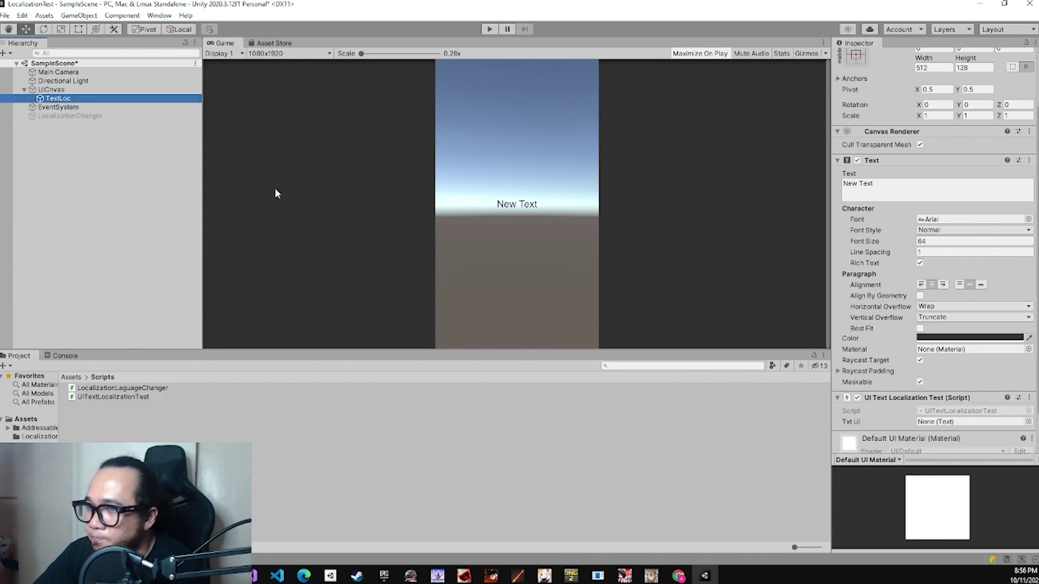
scroll(989, 404, "down", 2)
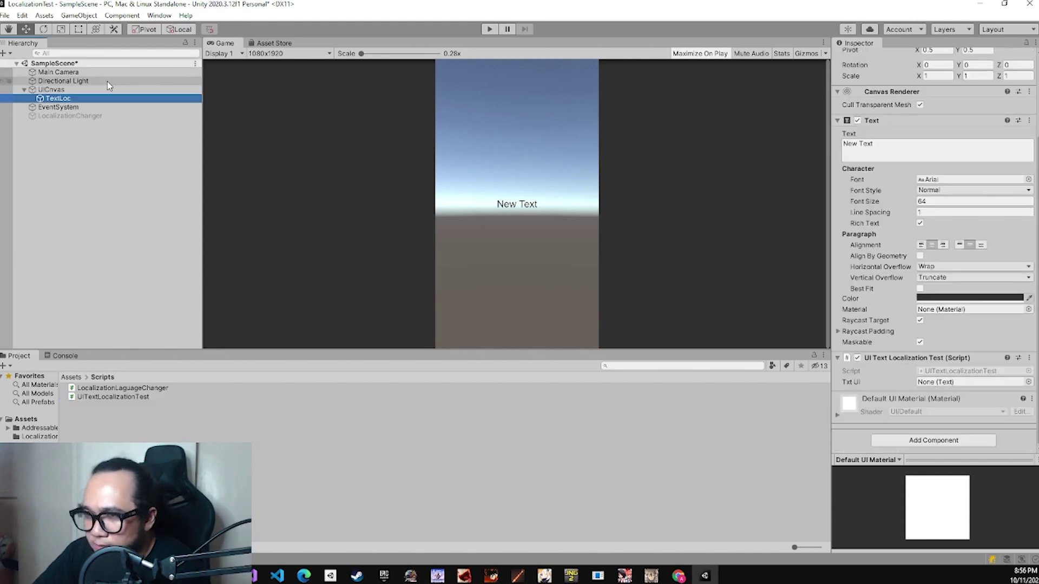
left_click_drag(68, 100, 939, 383)
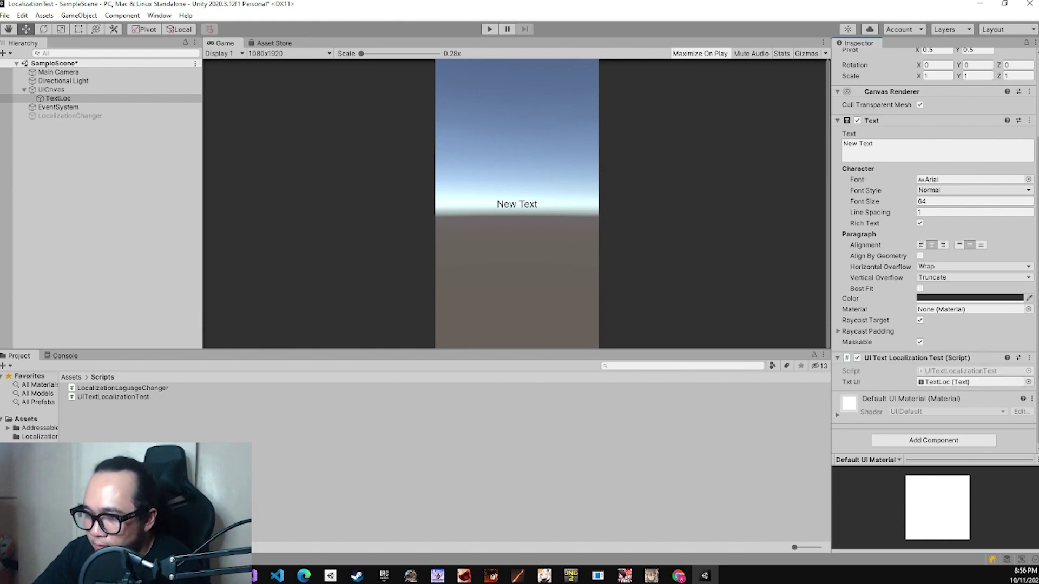
- Reopen the UITextLocalizationTest script in Visual Studio and examine the SetString call inside the Update method's Space key check
double_click(119, 397)
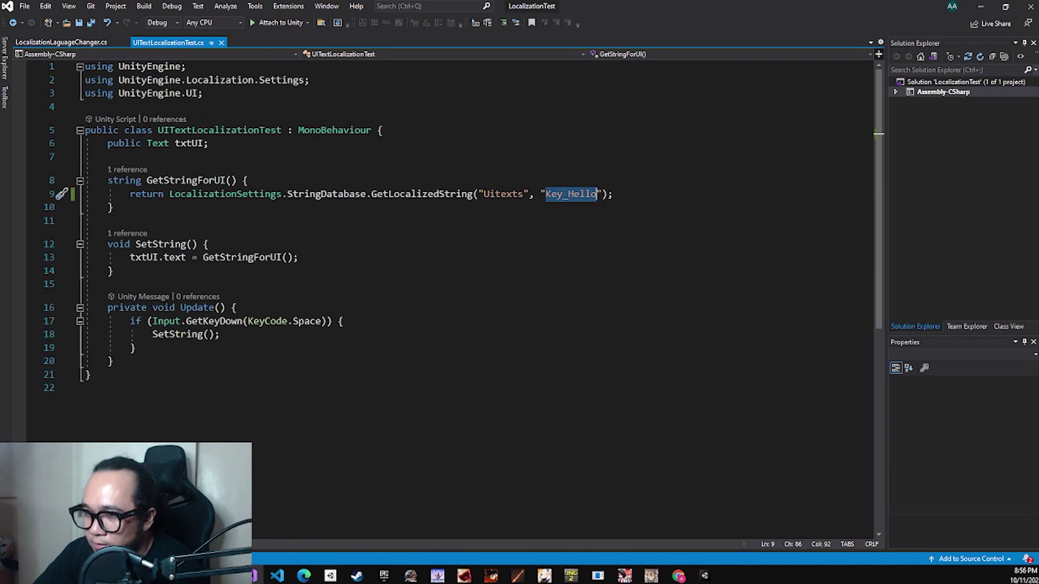
left_click(148, 361)
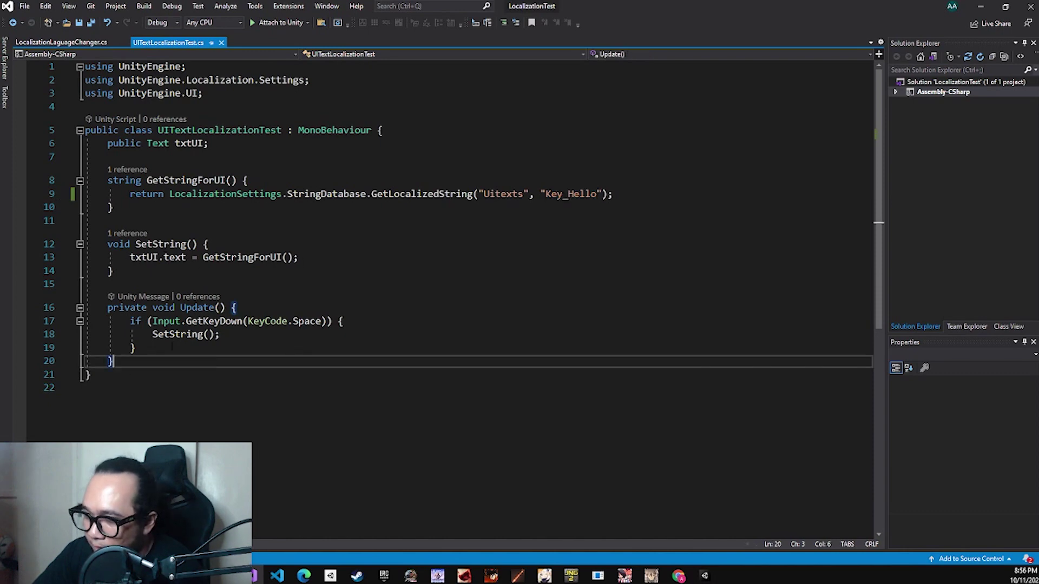
left_click_drag(153, 334, 221, 334)
left_click(141, 348)
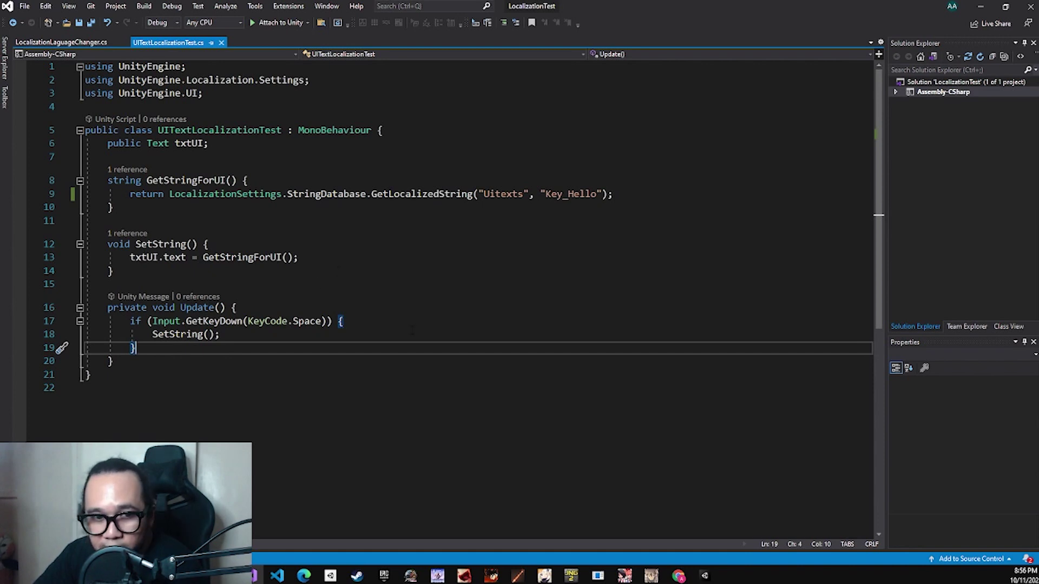
left_click(386, 358)
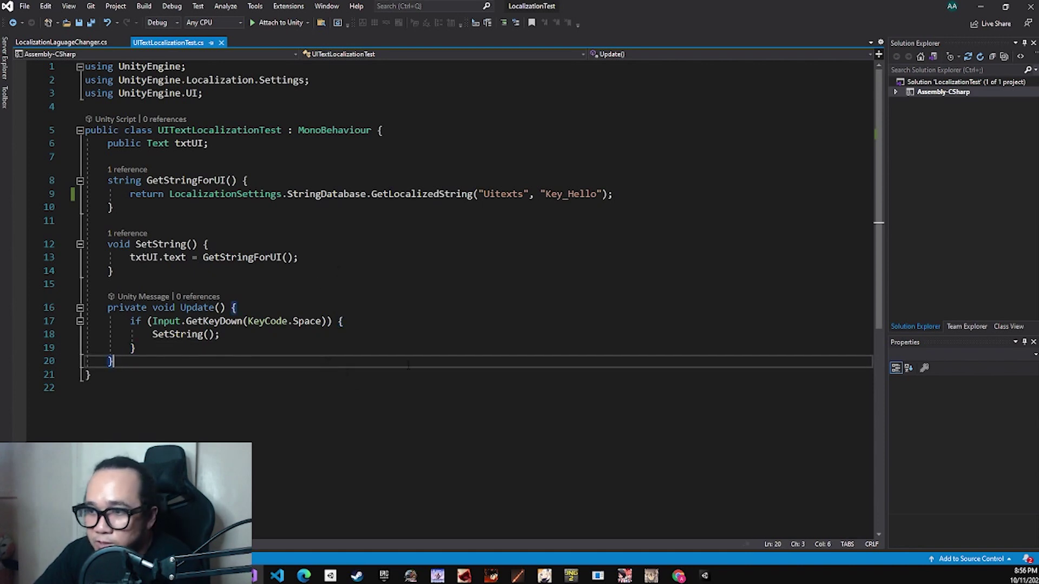
- Switch to Unity, check TextLoc's Txt UI reference in the UI Text Localization Test component, and play the scene
left_click(974, 9)
left_click(58, 98)
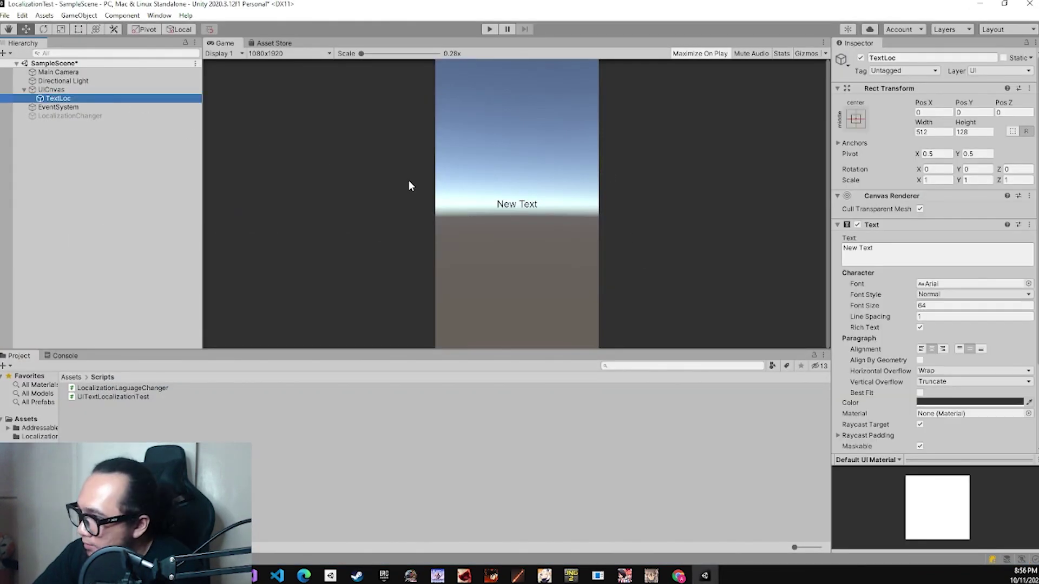
scroll(967, 293, "down", 3)
scroll(968, 293, "up", 3)
scroll(967, 292, "down", 3)
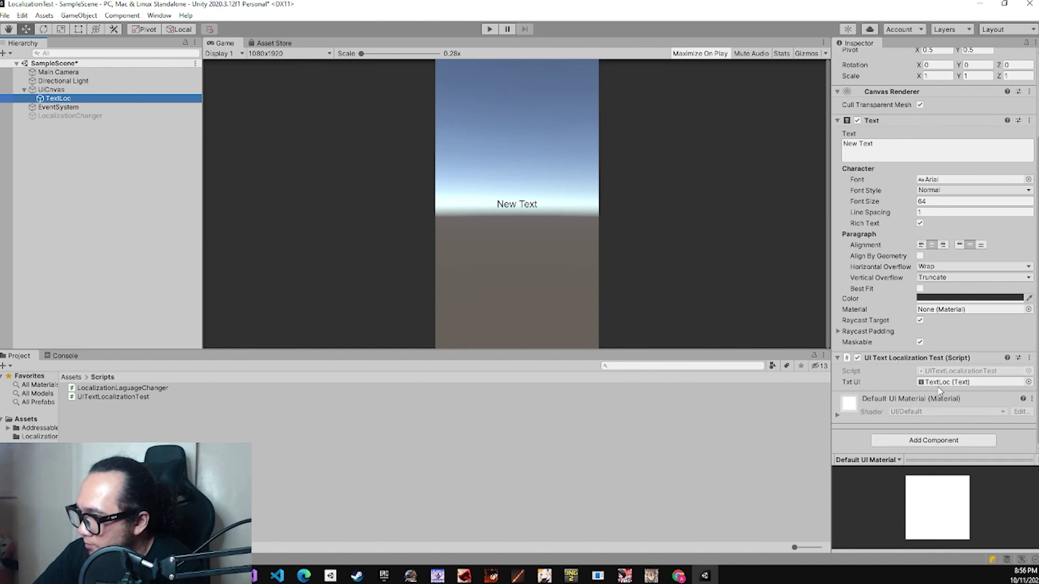
left_click(489, 29)
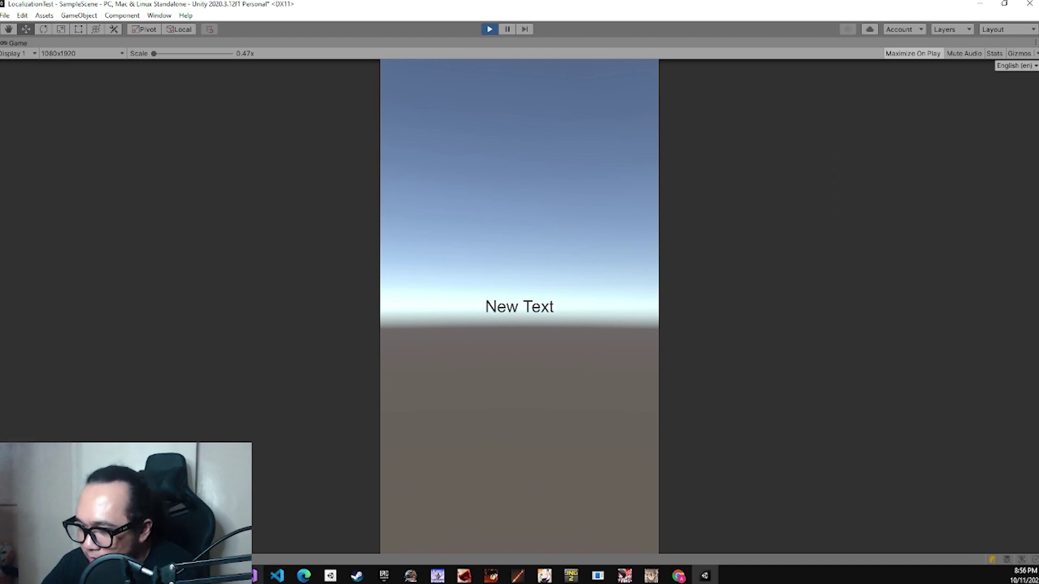
- Return to Visual Studio and examine the "Uitexts" and "Key_Hello" arguments of the GetLocalizedString call in UITextLocalizationTest
mouse_move(248, 575)
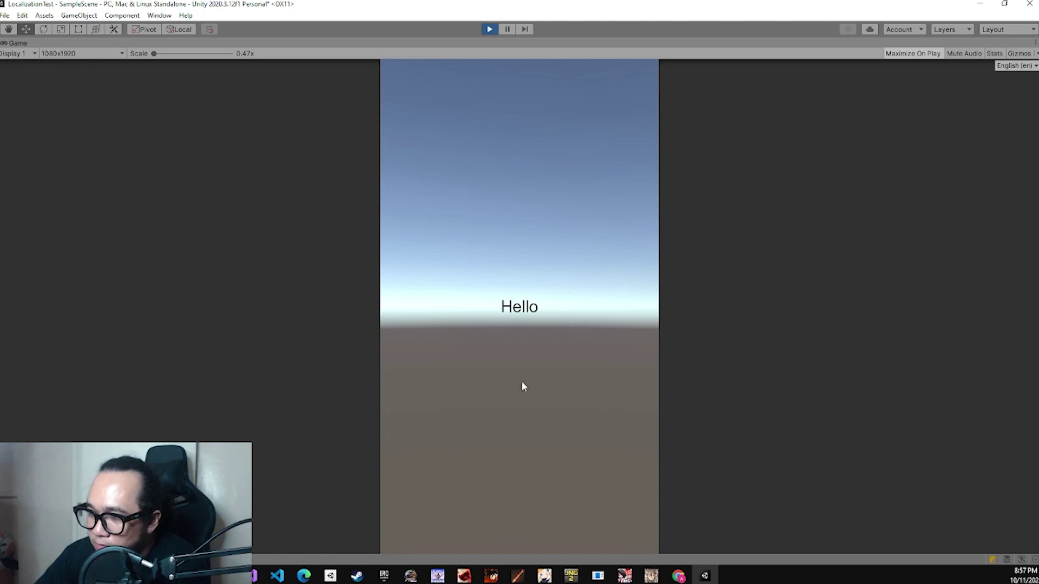
left_click(254, 575)
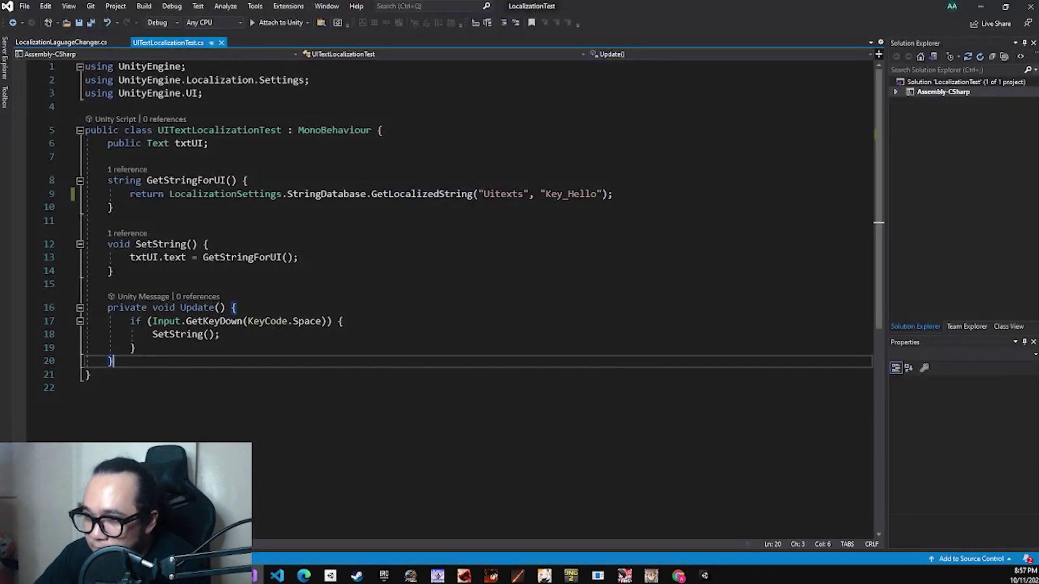
double_click(503, 194)
left_click(524, 211)
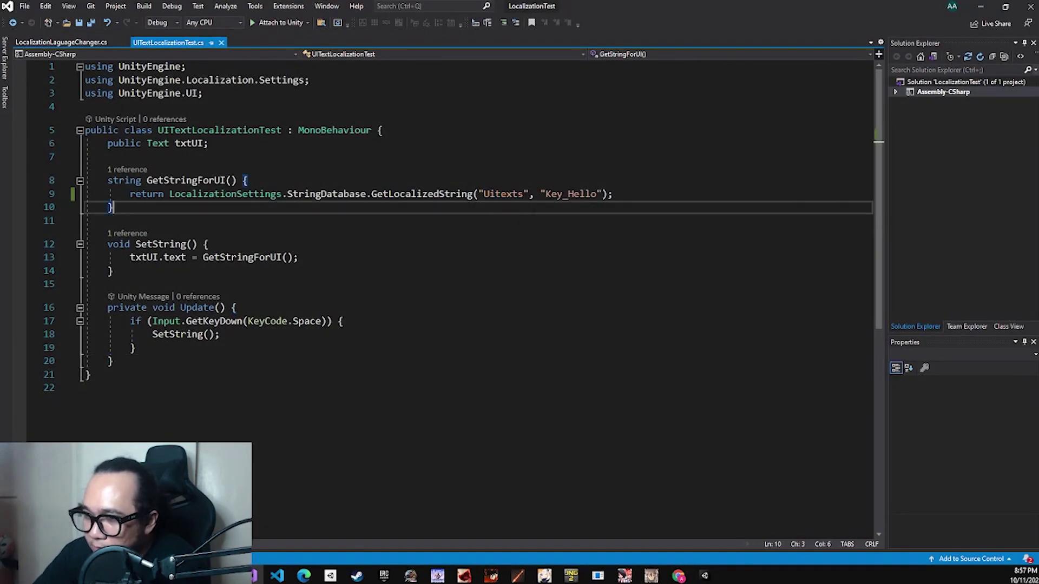
double_click(568, 194)
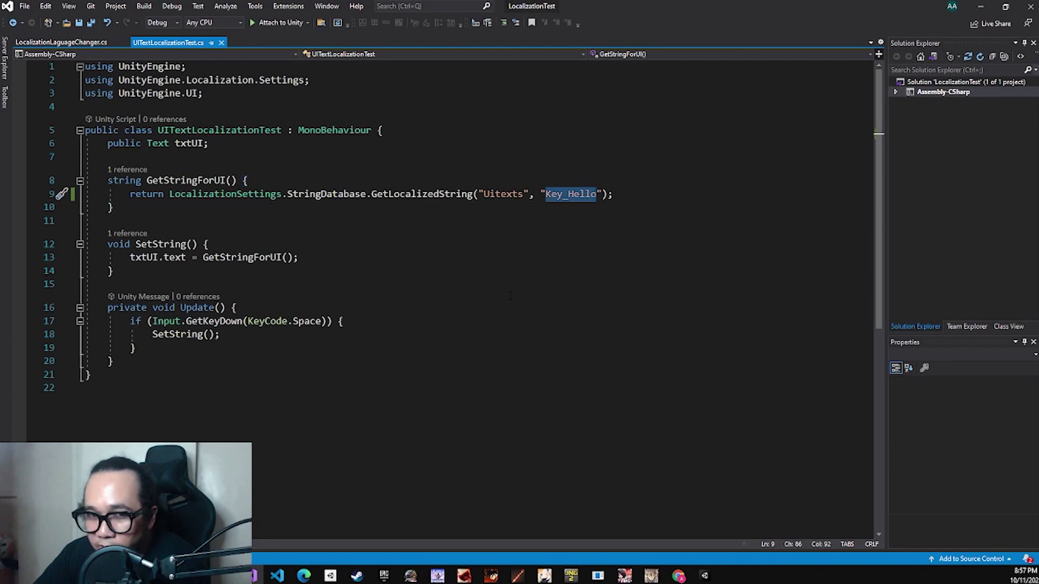
double_click(503, 193)
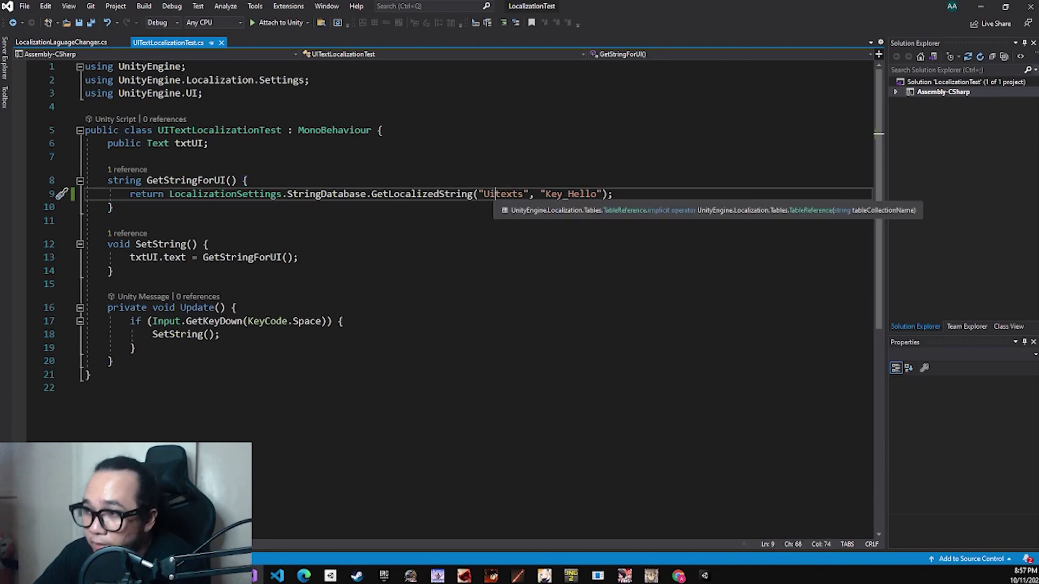
- Switch to Unity and set the running game's locale to Filipino (Philippines) (fil-PH)
left_click(979, 7)
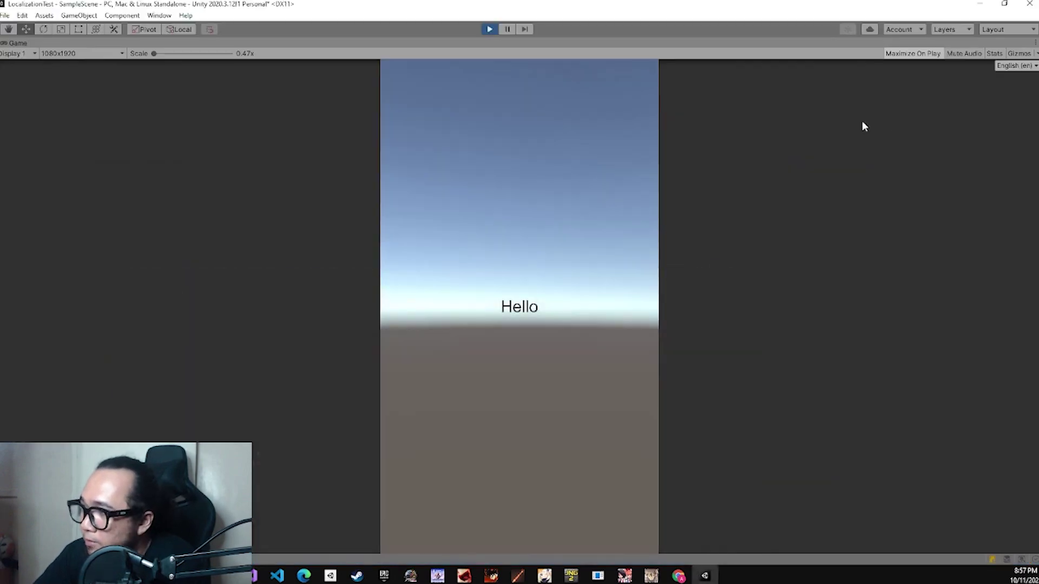
left_click(1015, 65)
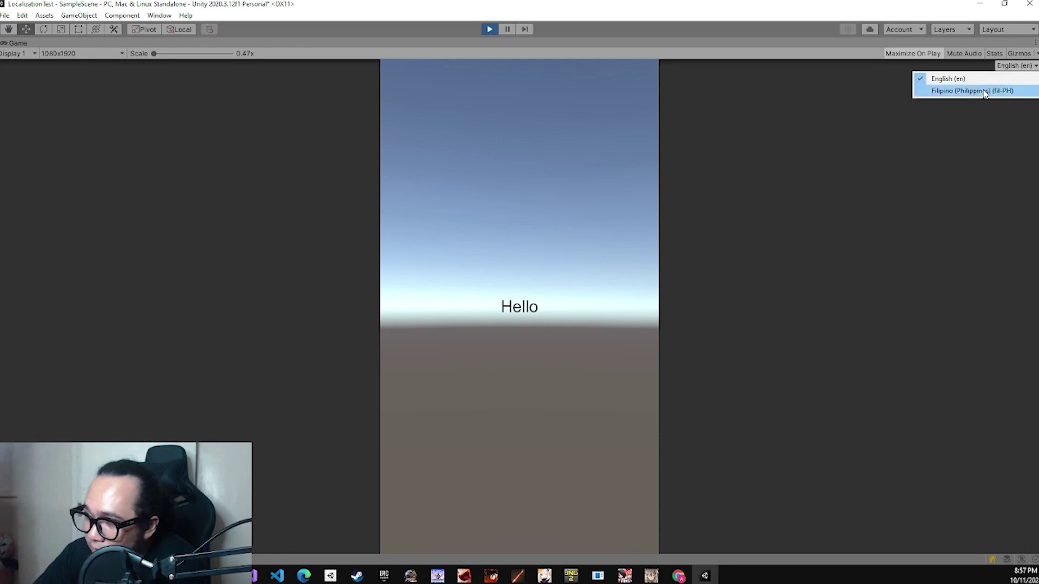
left_click(948, 92)
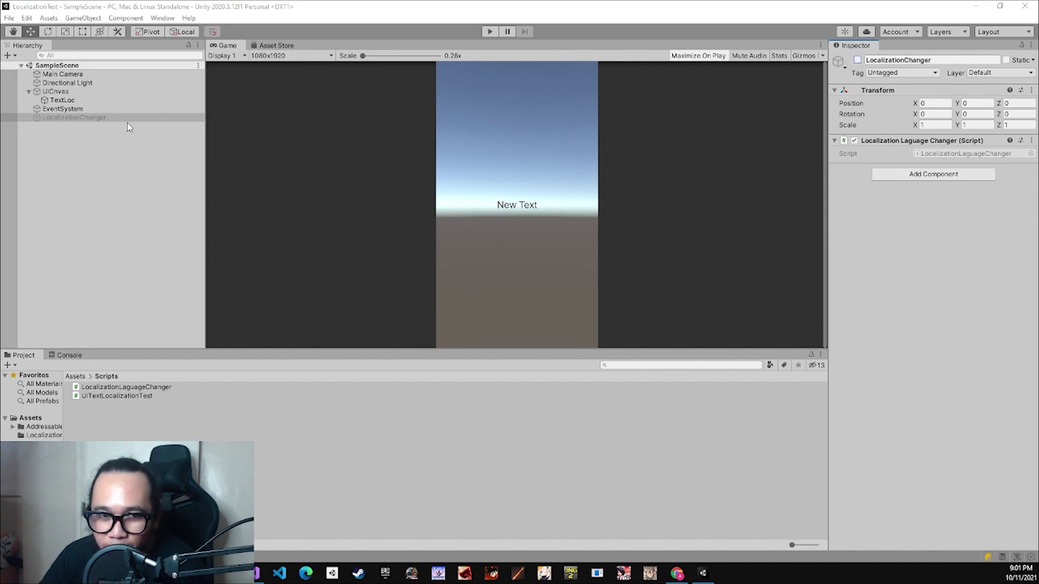
- Enable the LocalizationChanger object and open its LocalizationLaguageChanger script in Visual Studio
left_click(856, 61)
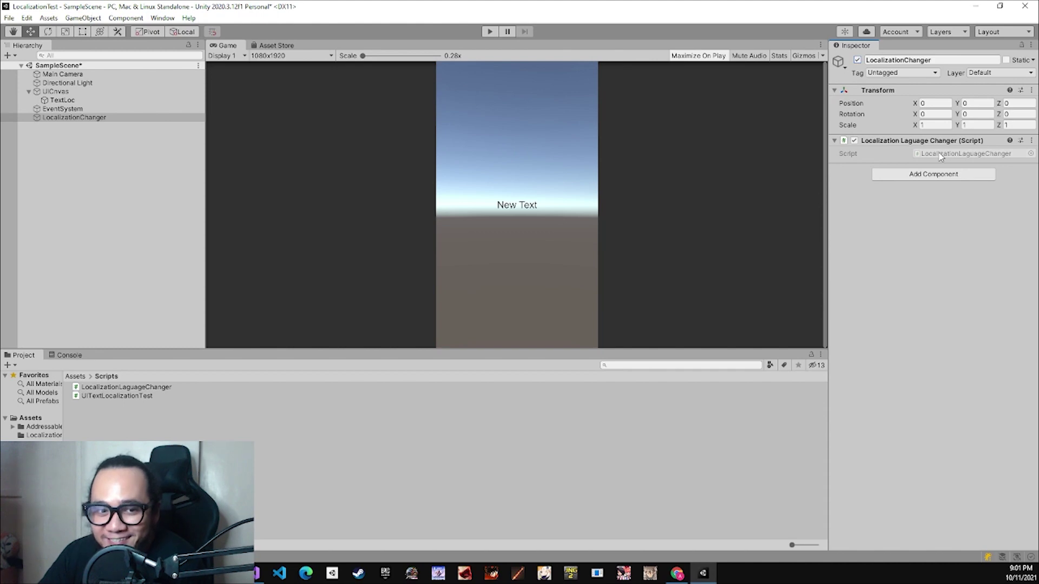
double_click(941, 154)
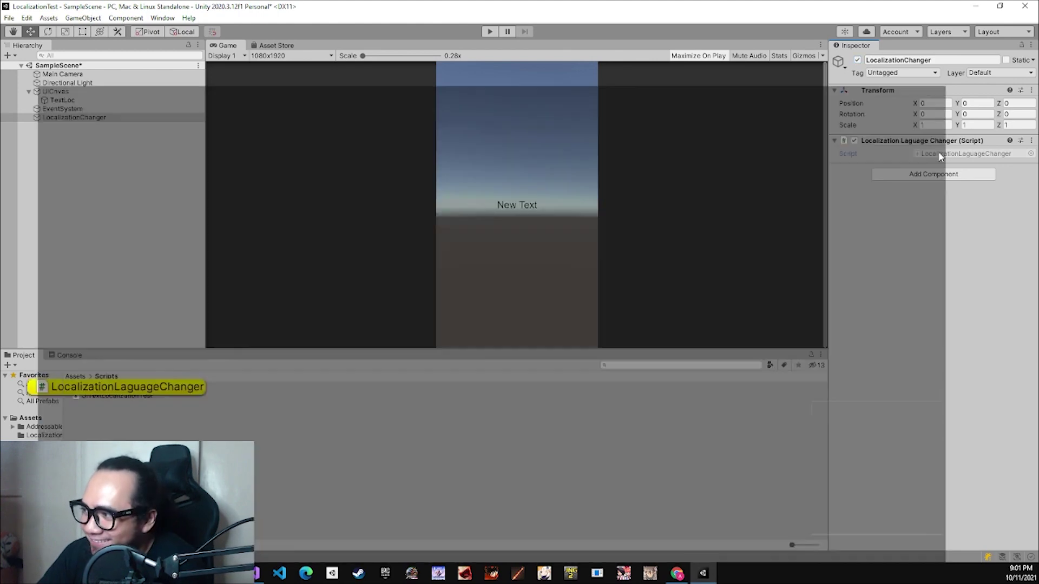
left_click(194, 349)
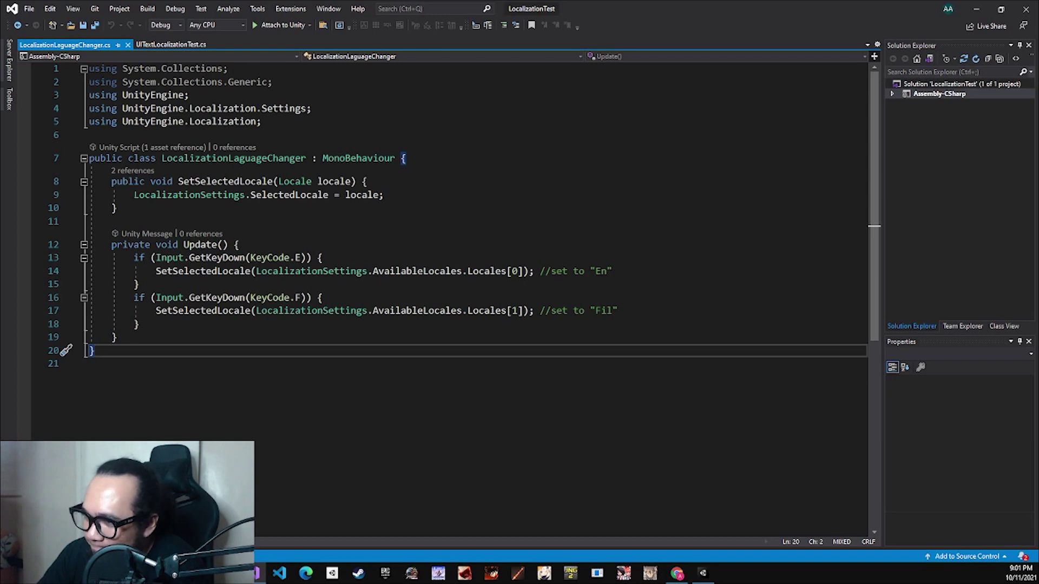
- Examine the SetSelectedLocale method and the Locales[0] and Locales[1] calls in the Update method's E and F key checks
left_click_drag(133, 194, 483, 193)
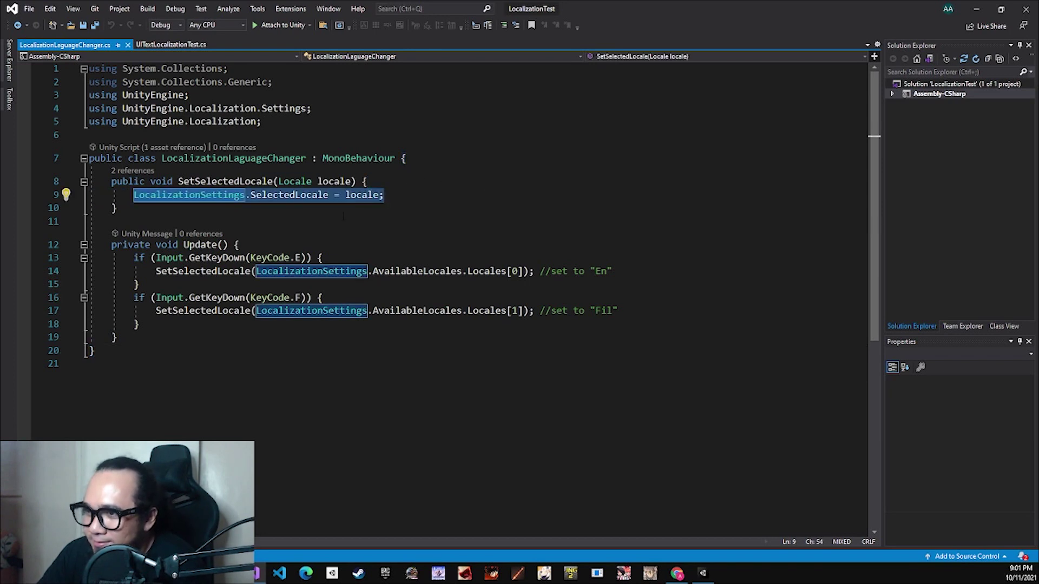
left_click(373, 222)
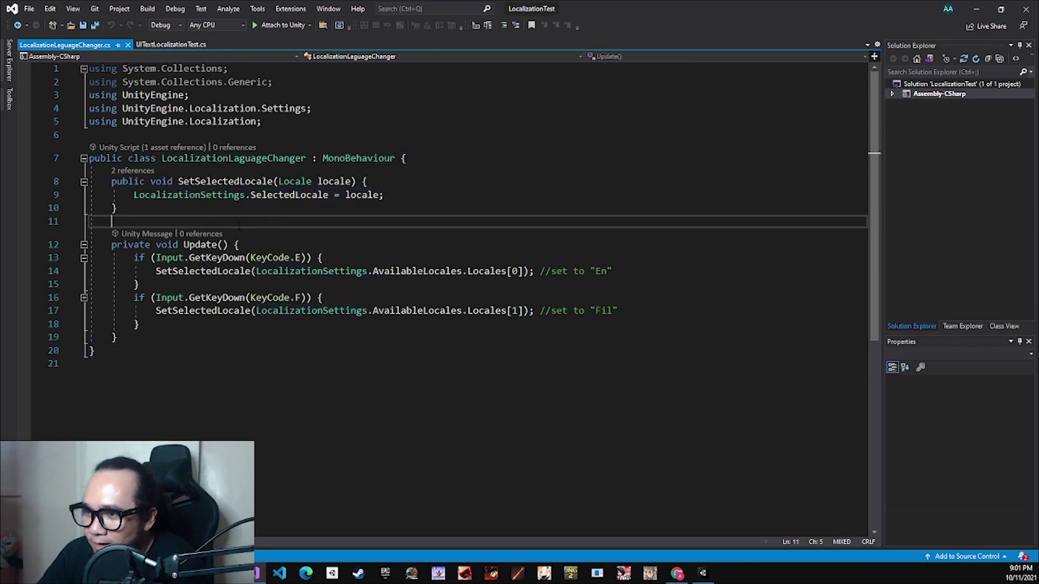
double_click(207, 181)
left_click(307, 209)
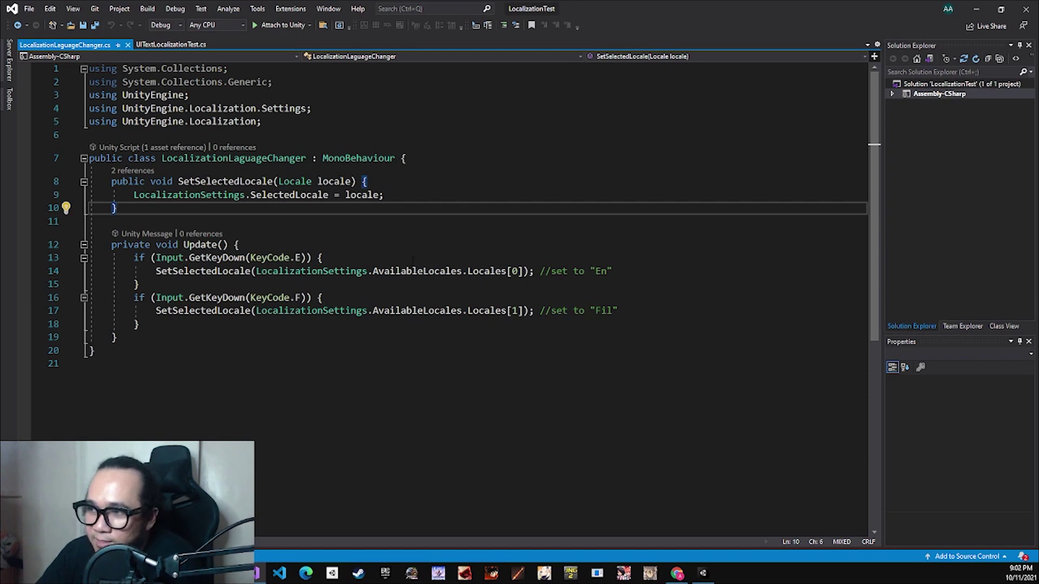
left_click(139, 284)
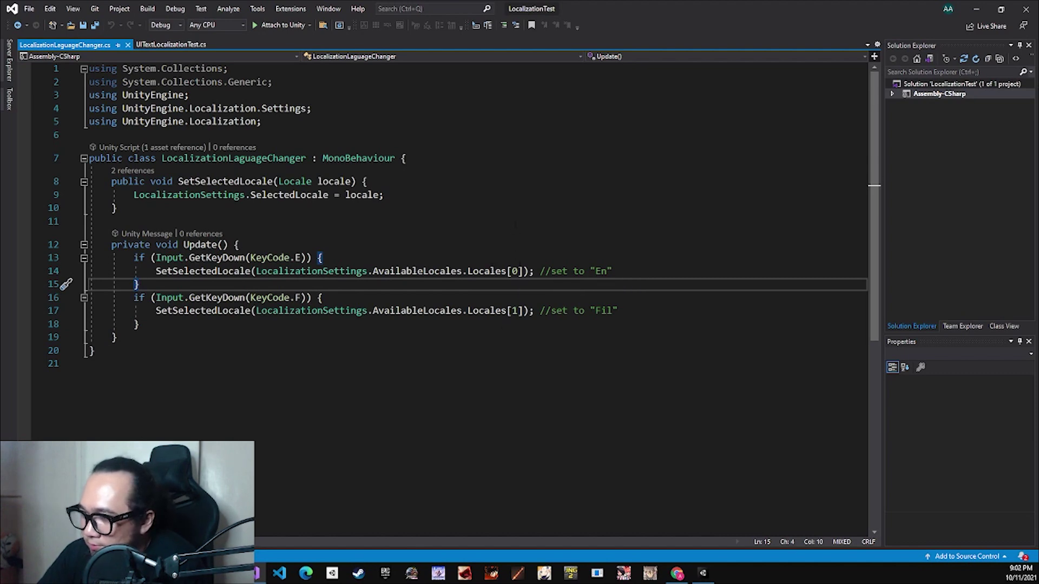
double_click(514, 271)
left_click(406, 246)
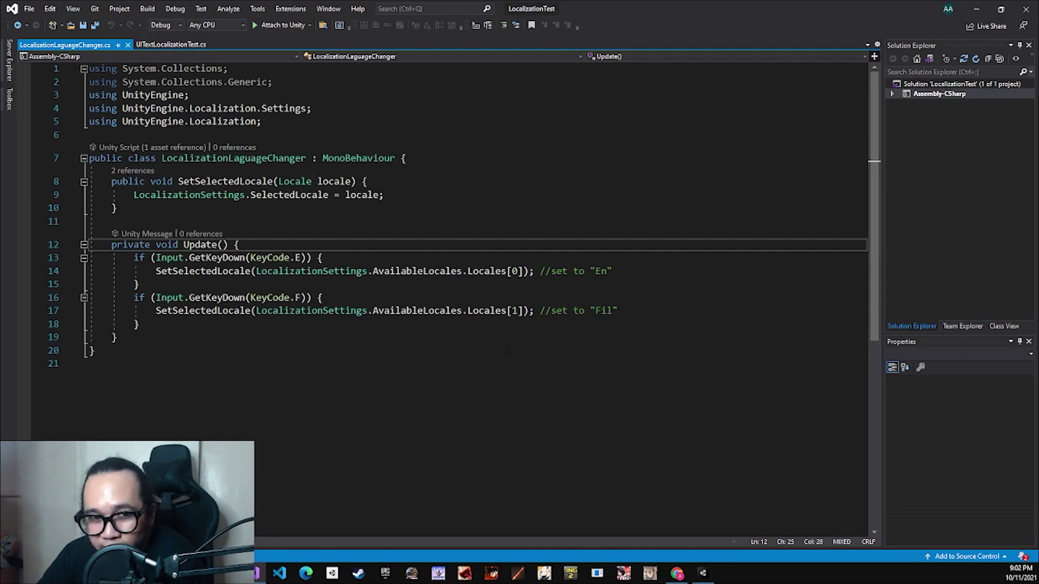
- Switch to Unity, play the scene, and view the available locales while keeping English (en) selected
mouse_move(702, 575)
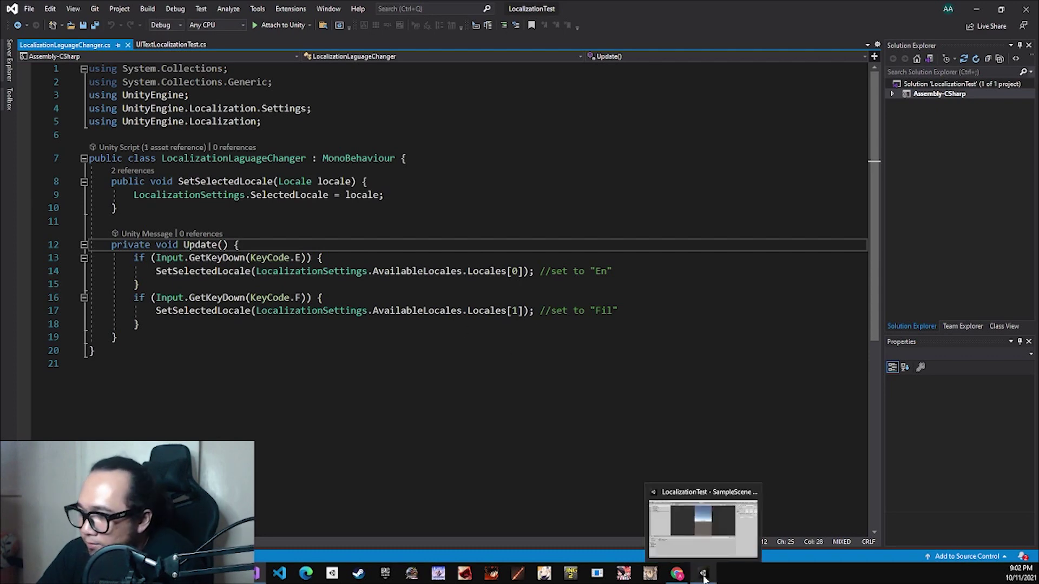
left_click(703, 574)
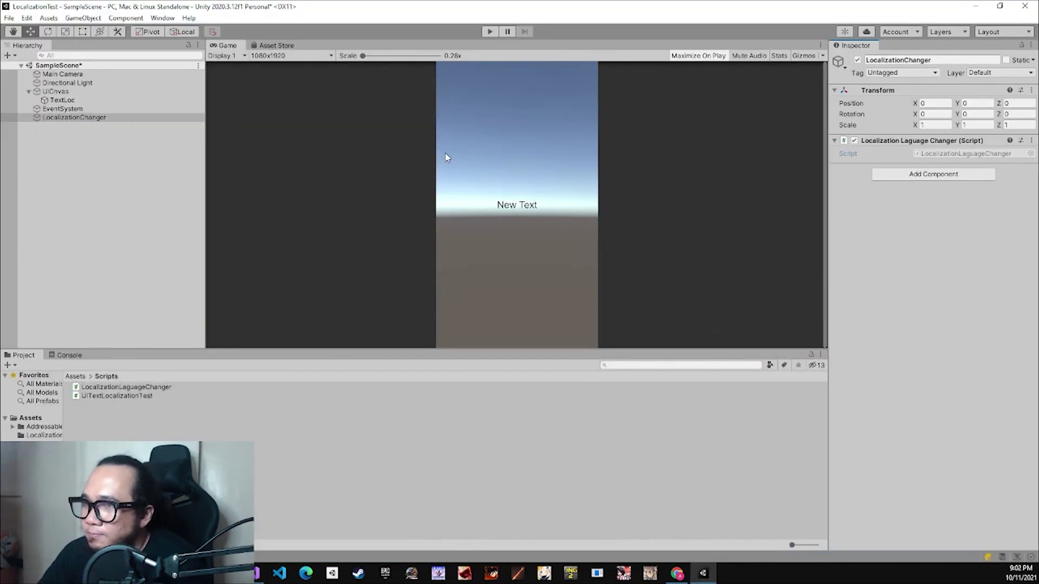
left_click(489, 32)
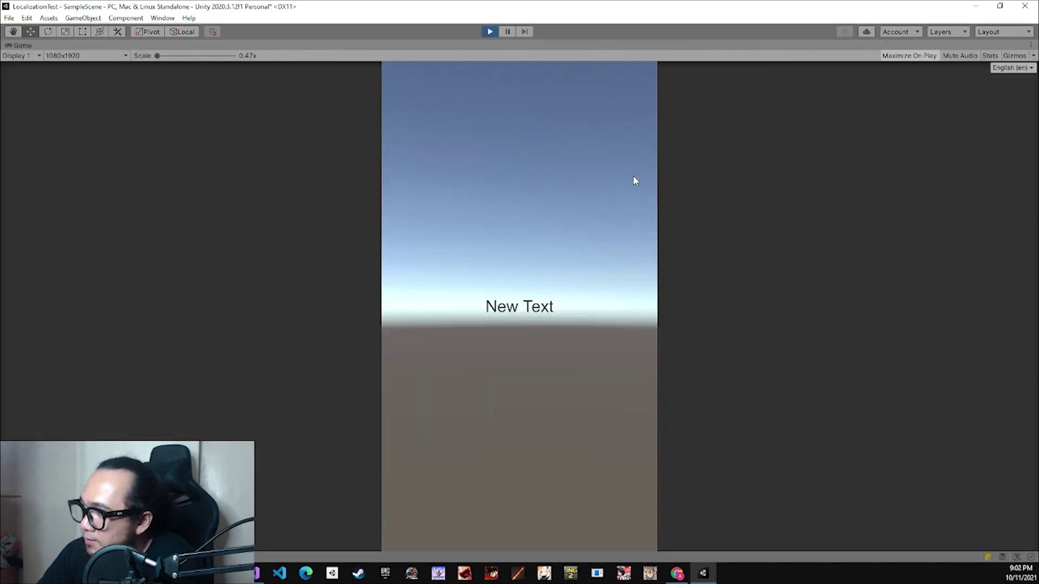
left_click(1011, 68)
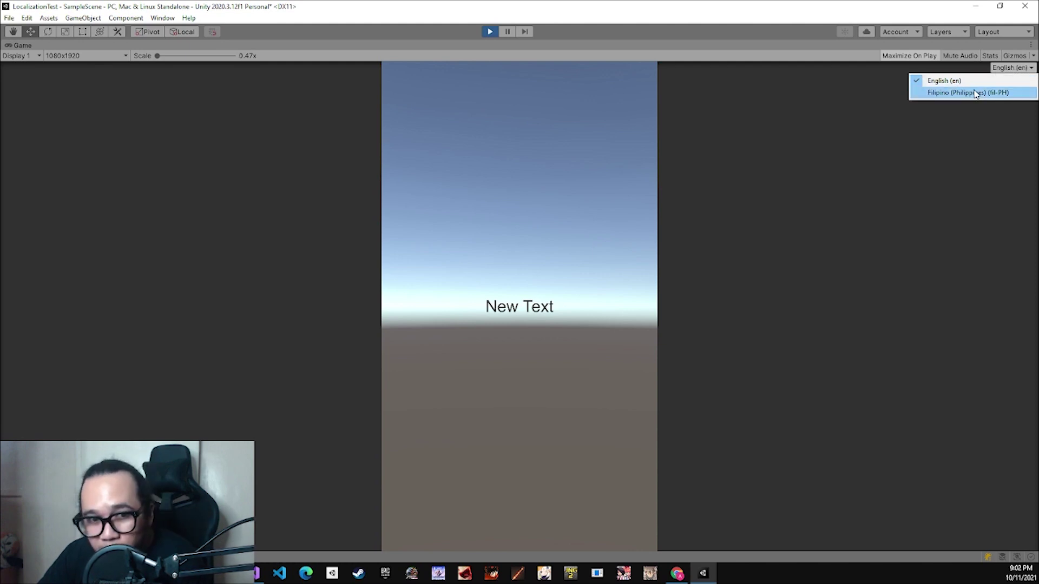
left_click(831, 128)
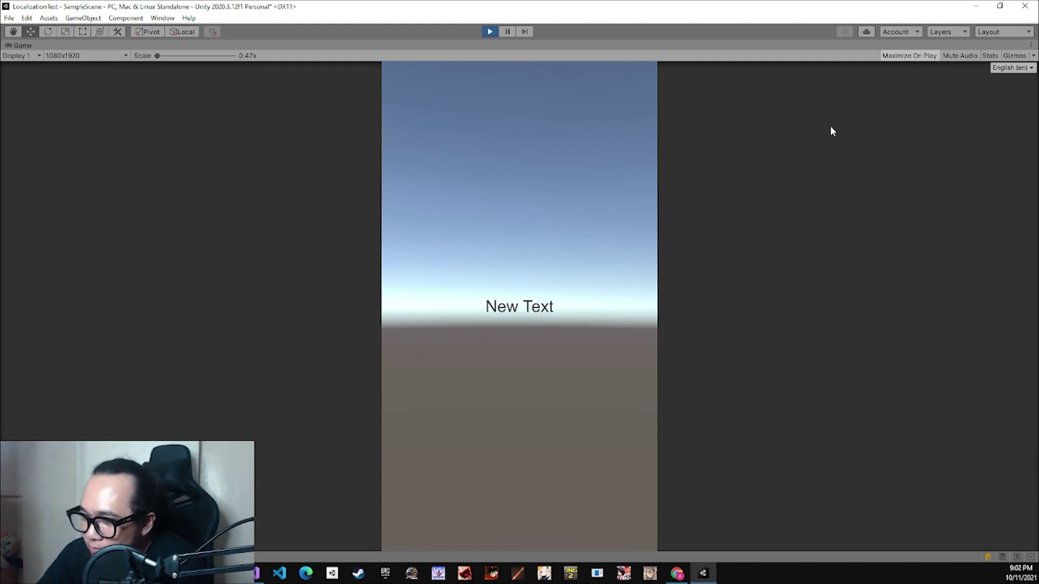
- Recheck the locale key checks in Visual Studio, and set the running Unity game's locale to Filipino (Philippines) (fil-PH) through the LocalizationLaguageChanger script
key("alt+Tab")
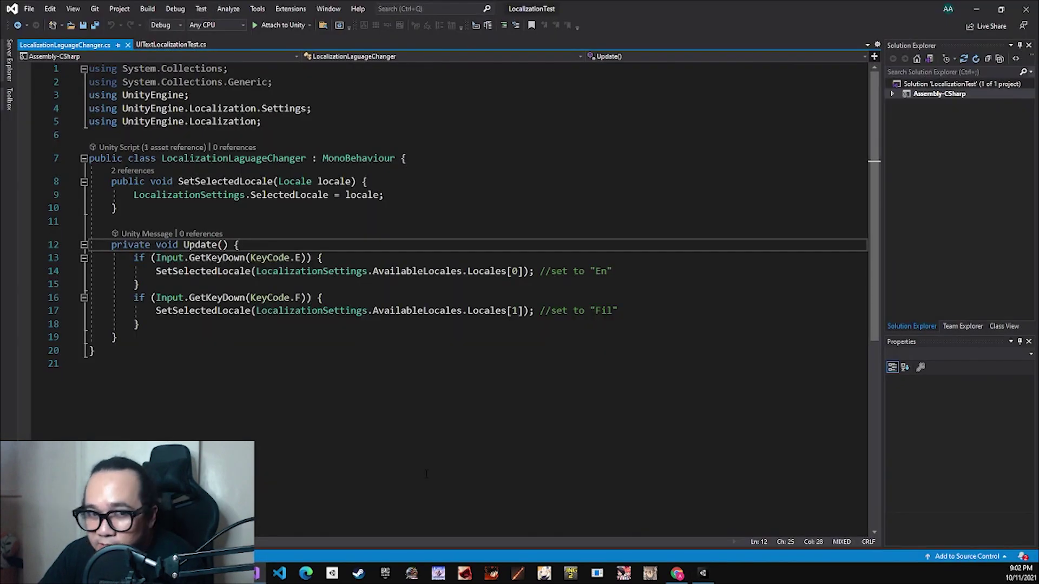
left_click(976, 10)
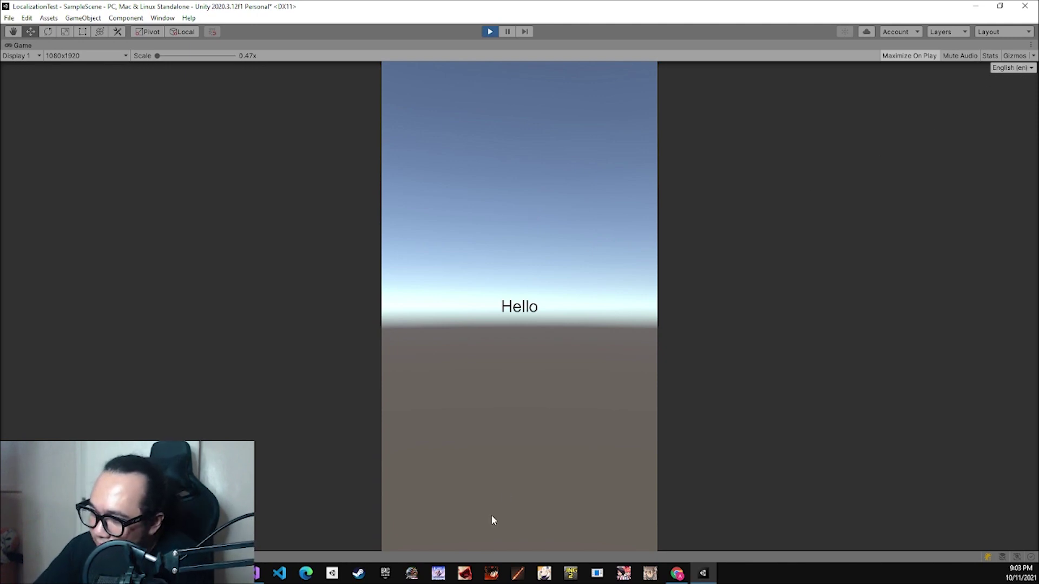
key("alt+Tab")
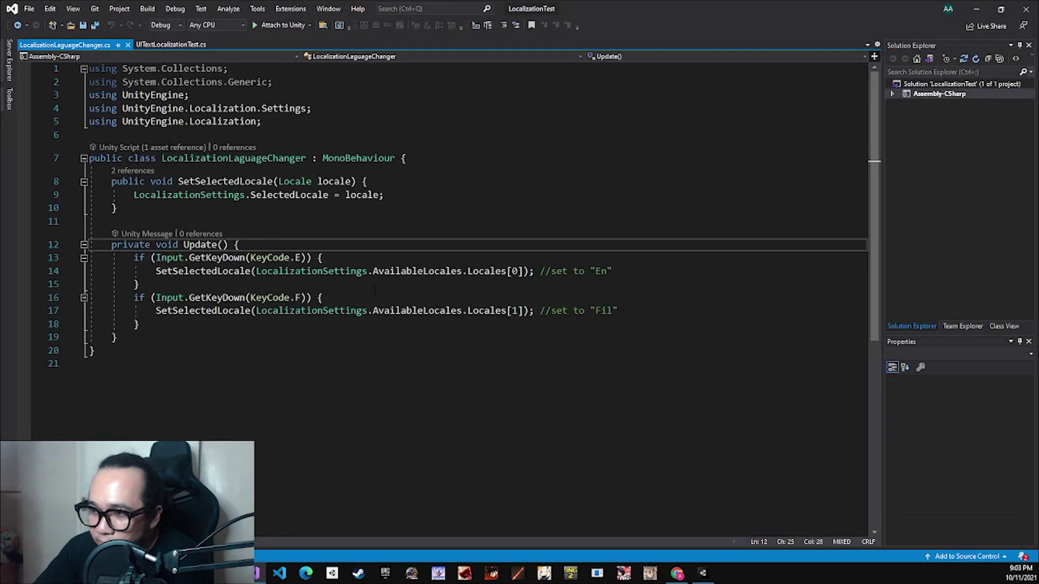
left_click(981, 5)
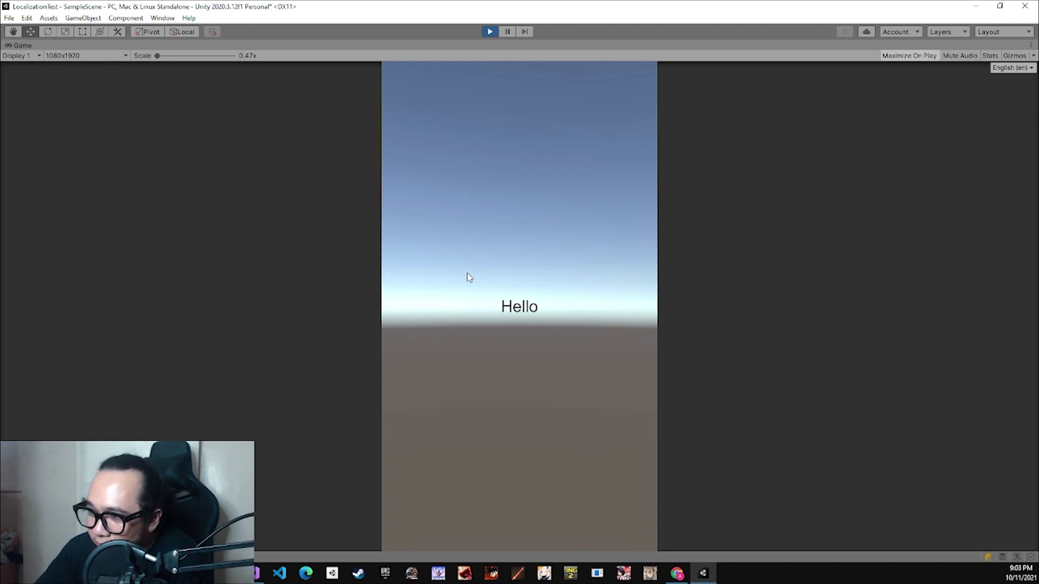
key("space")
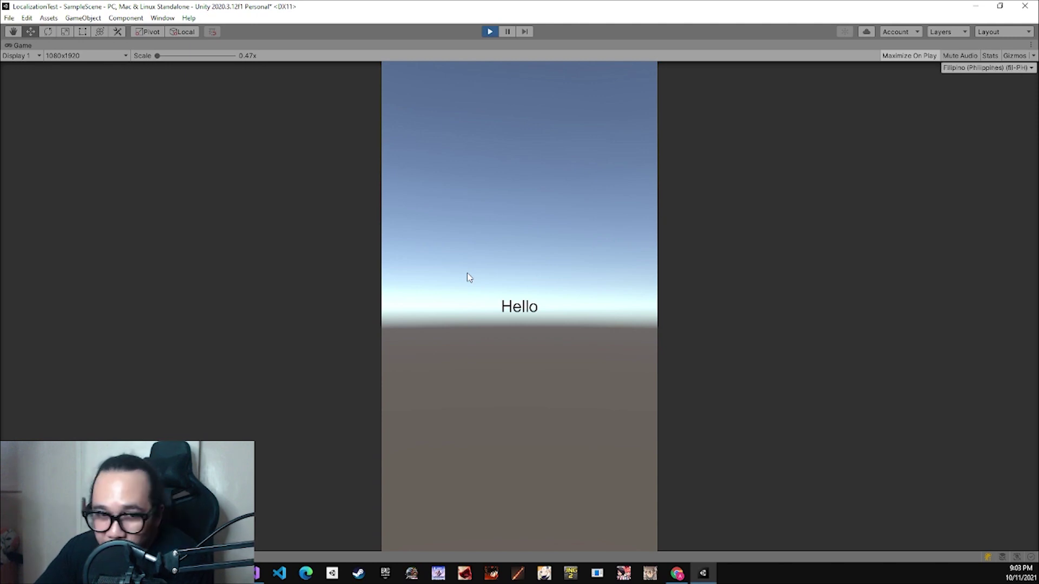